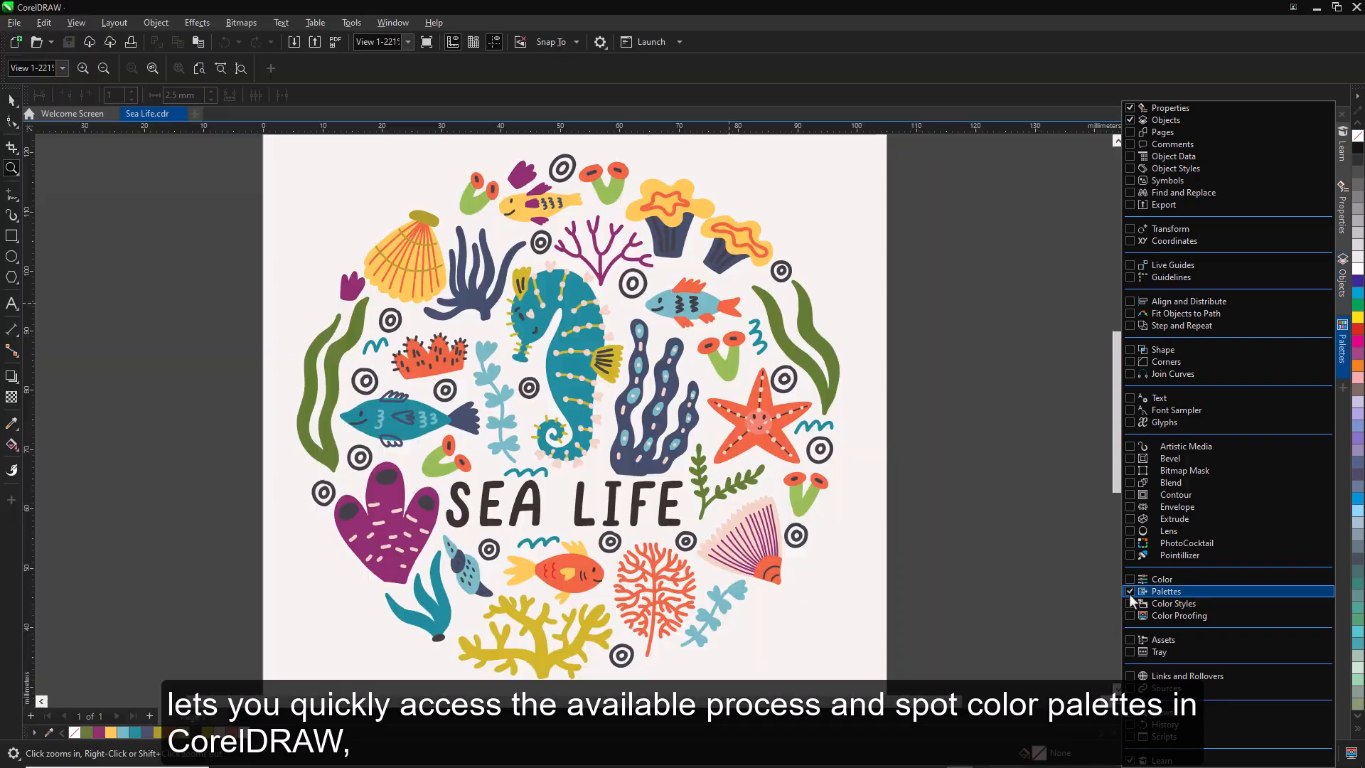
- Open the Palettes docker and browse the Process, Spot and Roland palette libraries
{"action": "left_click", "coordinate": [1129, 594]}
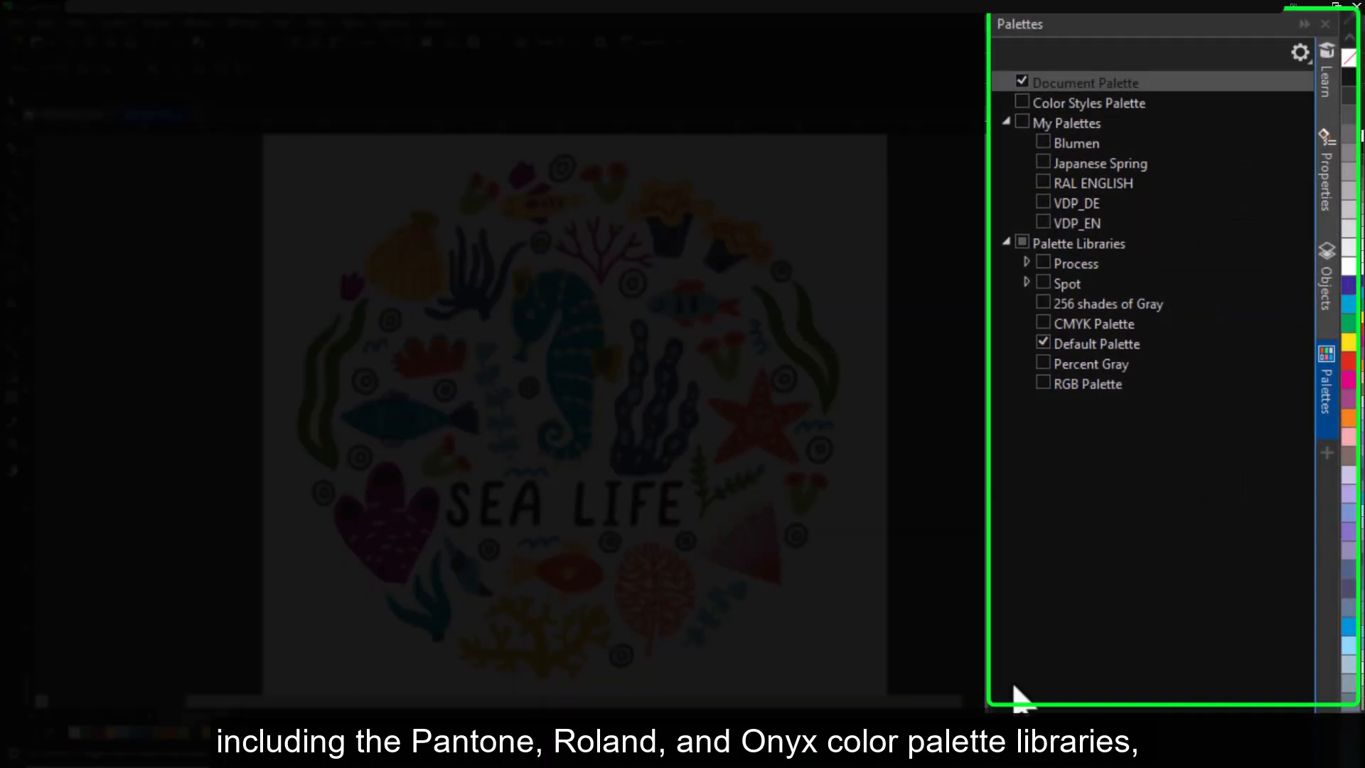
{"action": "left_click", "coordinate": [1026, 263]}
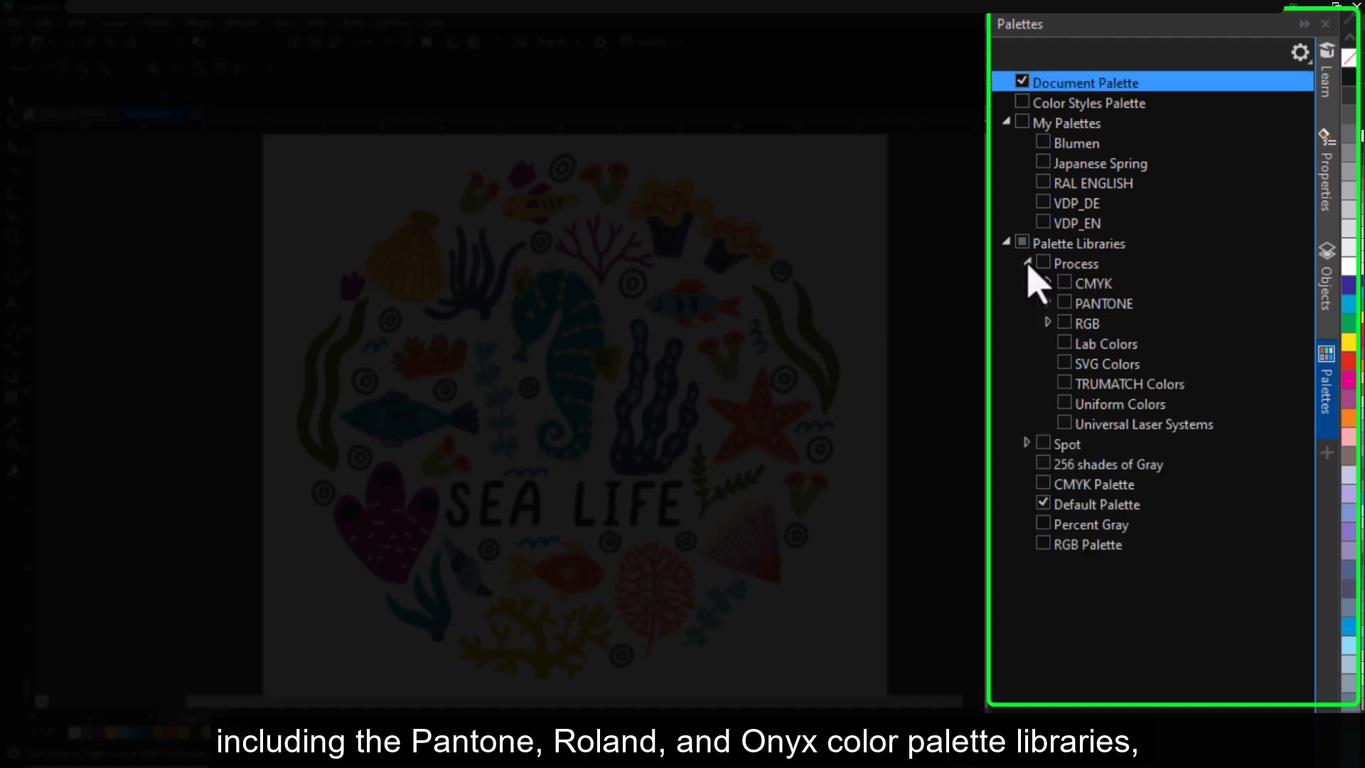
{"action": "left_click", "coordinate": [1026, 442]}
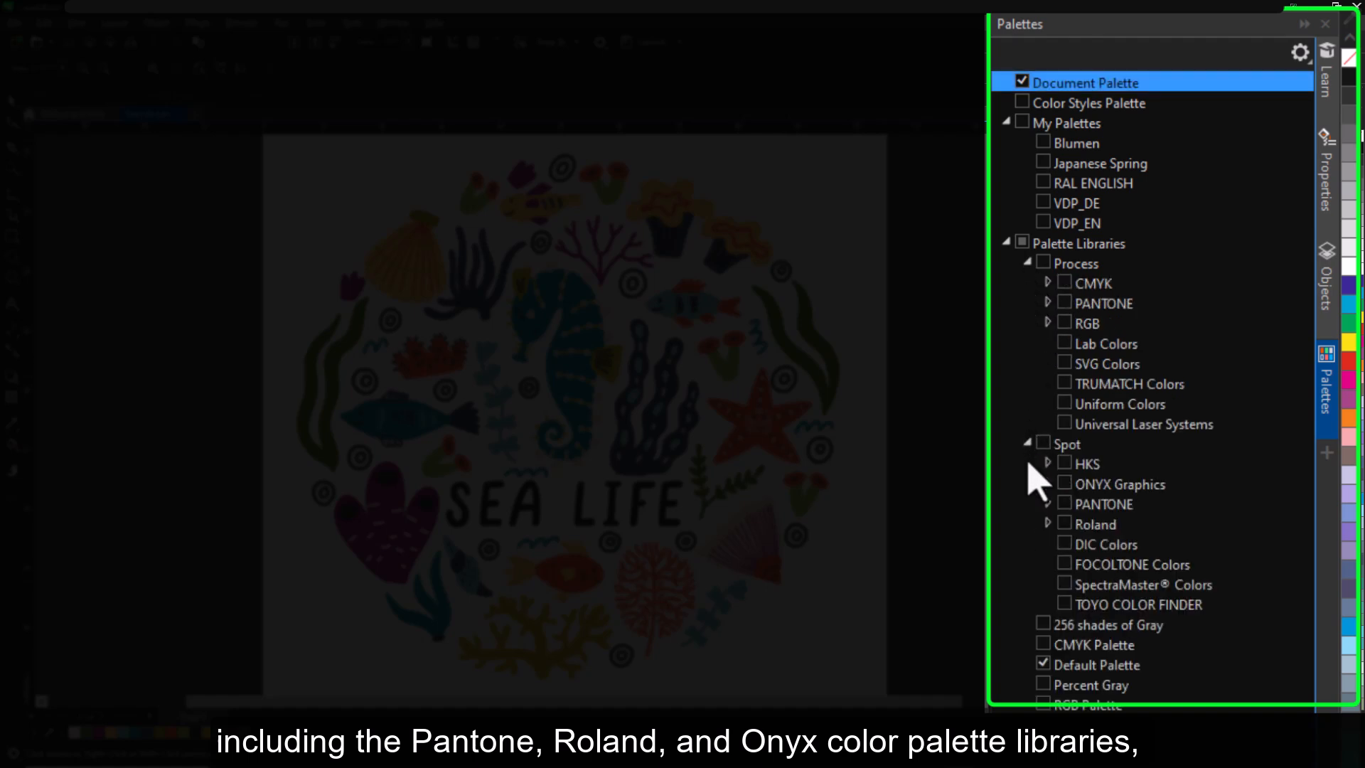
{"action": "left_click", "coordinate": [1047, 523]}
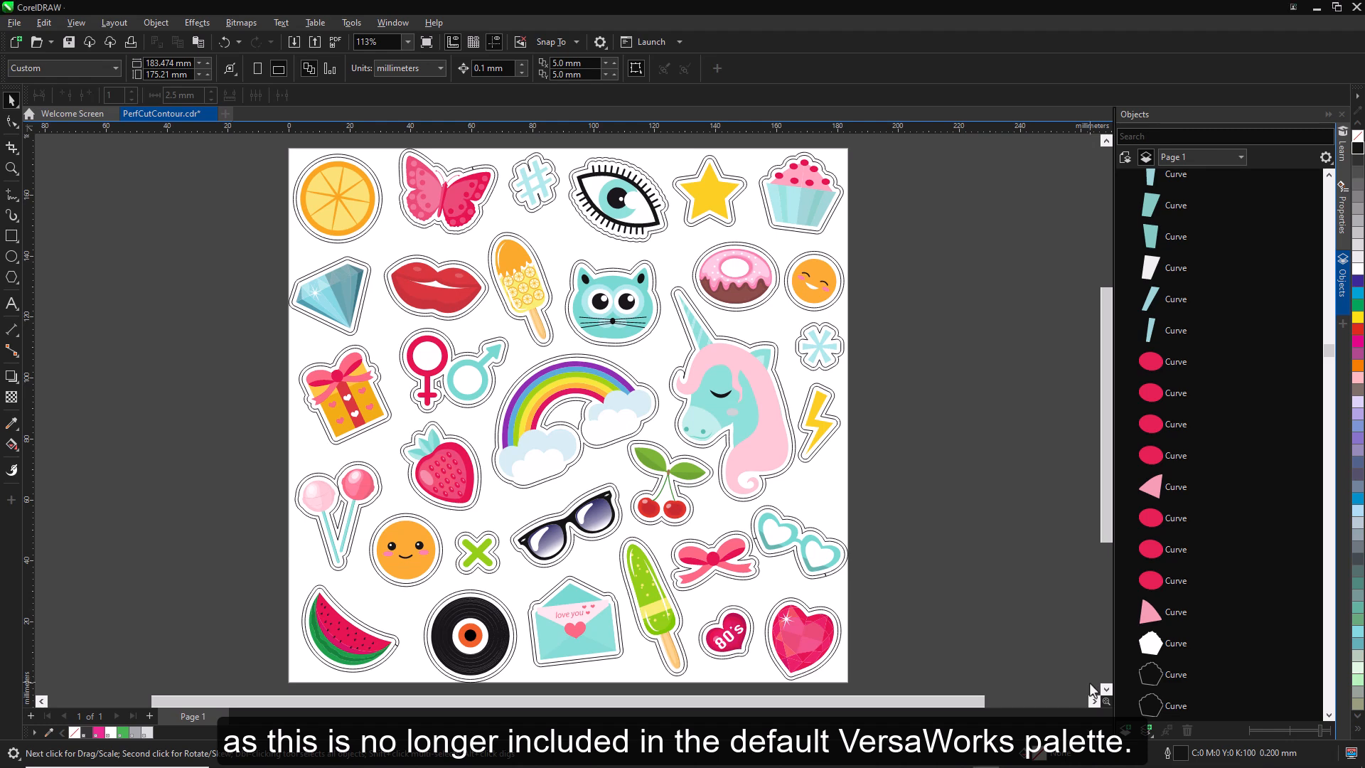
- Open the Palettes docker and display the Roland VersaWorks palette from the Roland spot color library
{"action": "left_click", "coordinate": [1343, 324]}
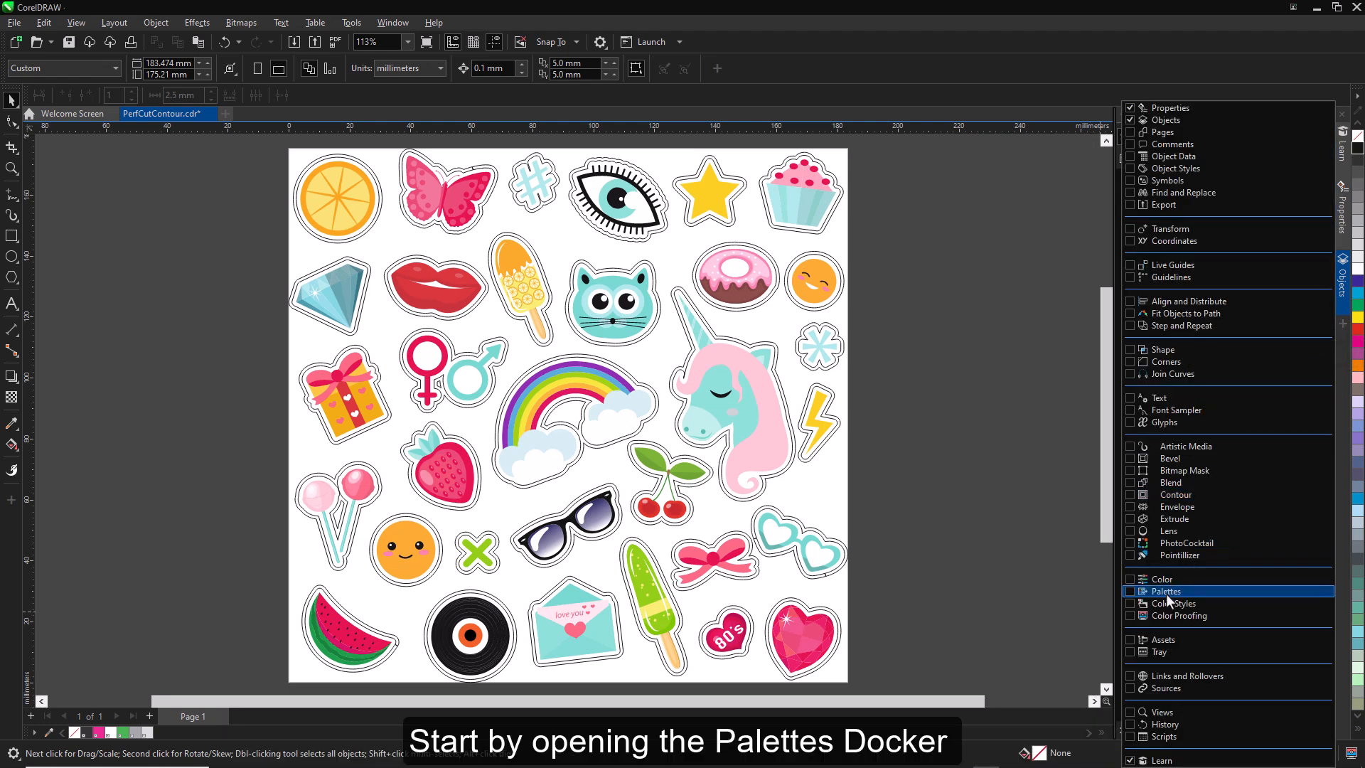
{"action": "left_click", "coordinate": [1130, 591]}
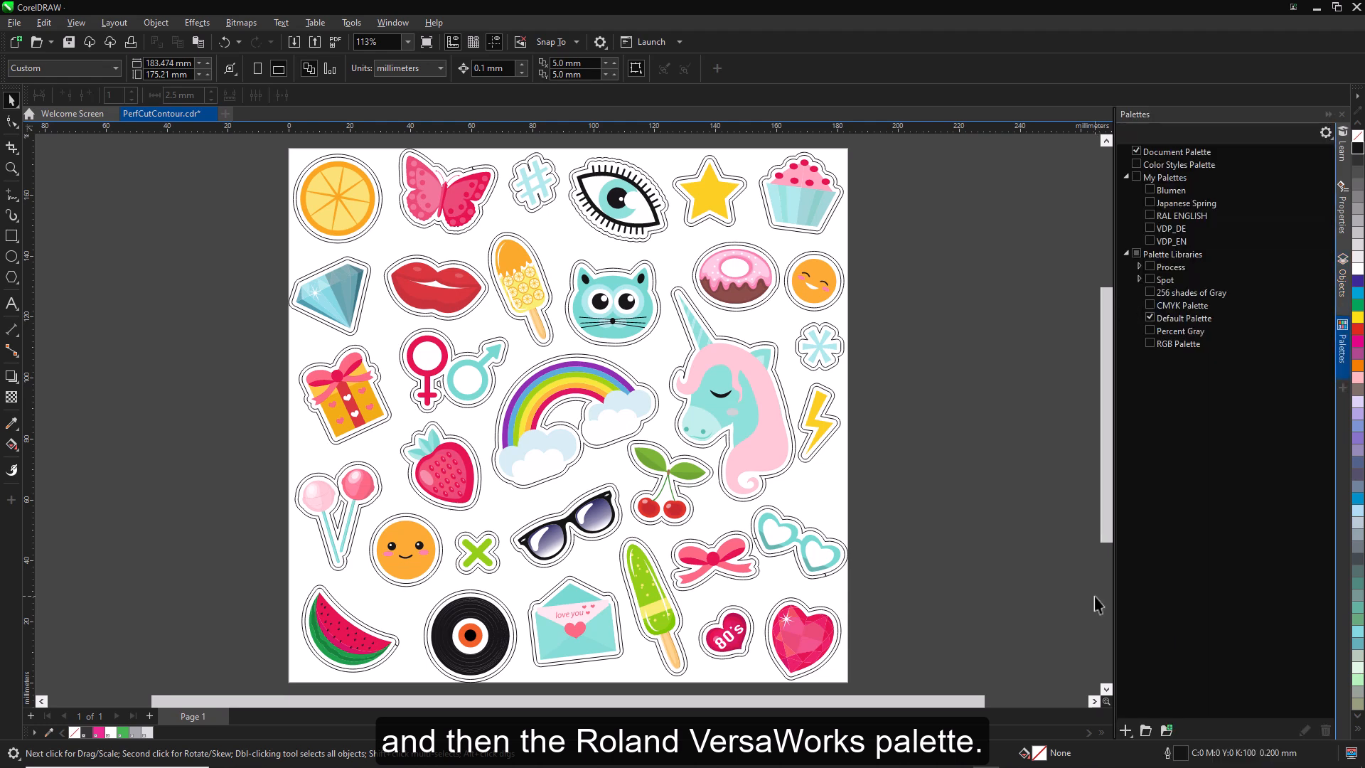
{"action": "left_click", "coordinate": [1138, 279]}
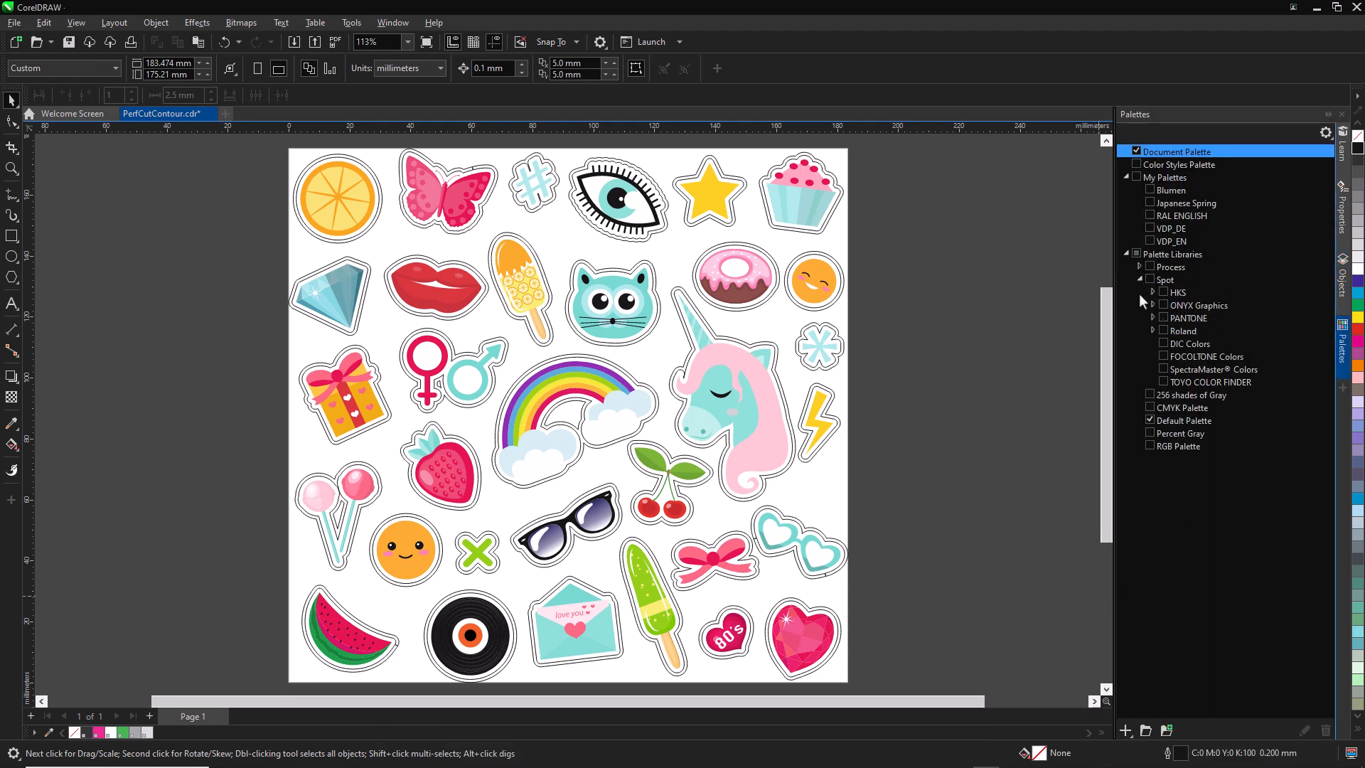
{"action": "left_click", "coordinate": [1152, 330]}
{"action": "left_click", "coordinate": [1175, 368]}
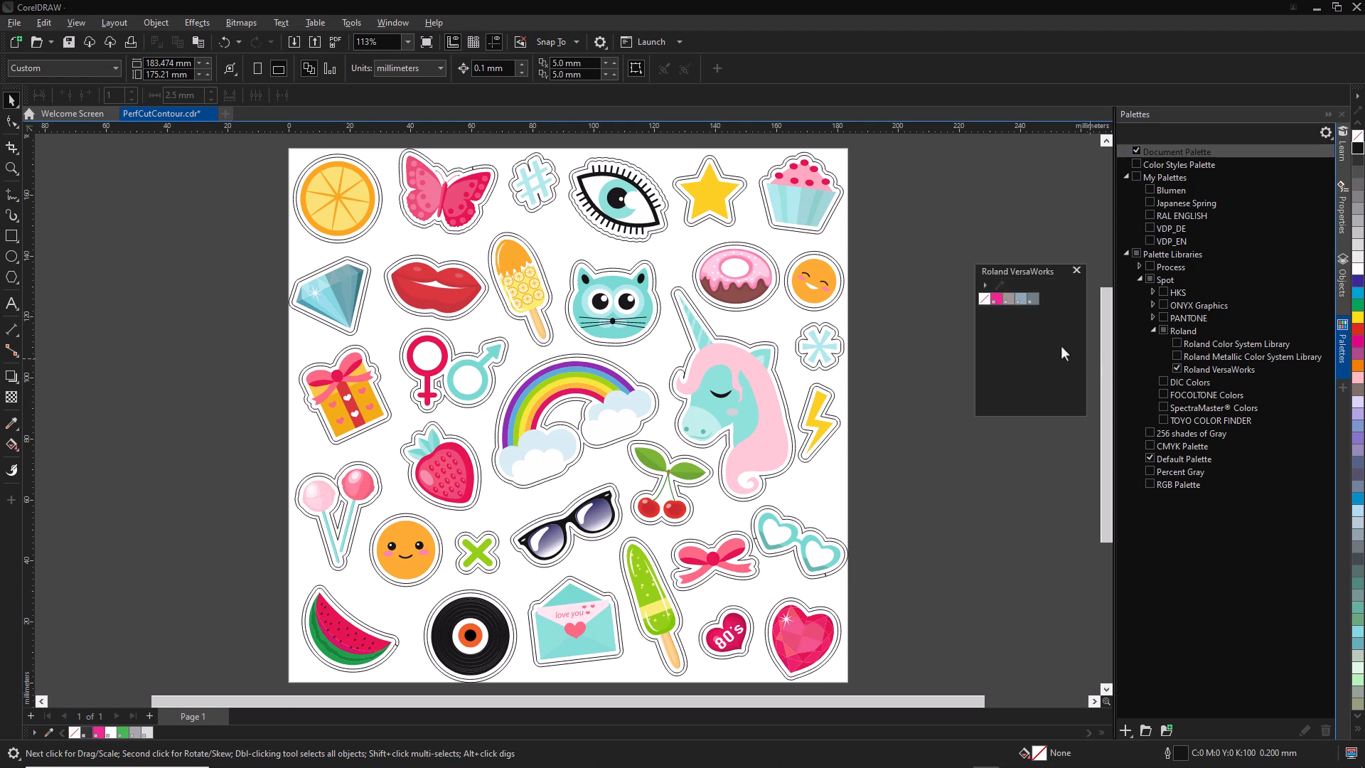
- Save a copy of the Roland VersaWorks palette as "Roland VersaWorks with PerfCutContour"
{"action": "left_click", "coordinate": [985, 284]}
{"action": "mouse_move", "coordinate": [1023, 374]}
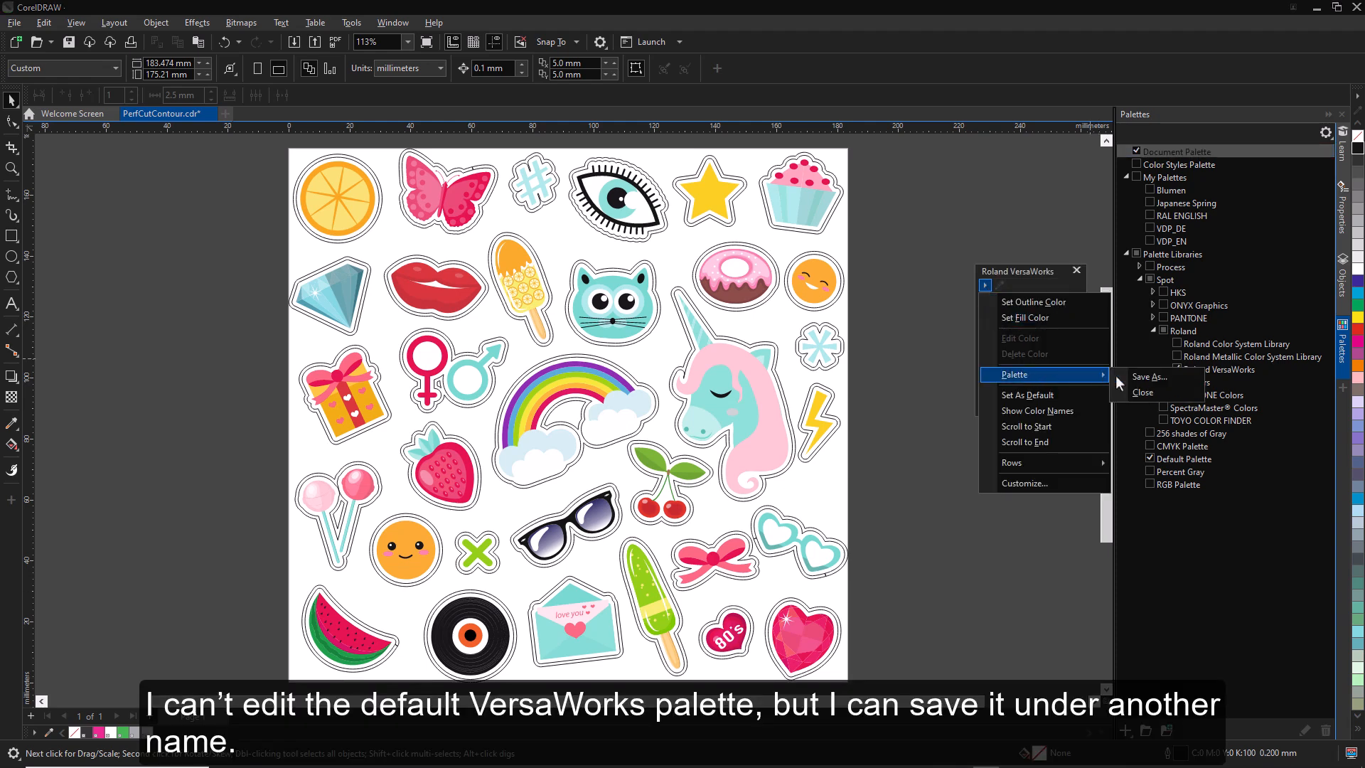
{"action": "left_click", "coordinate": [1139, 375]}
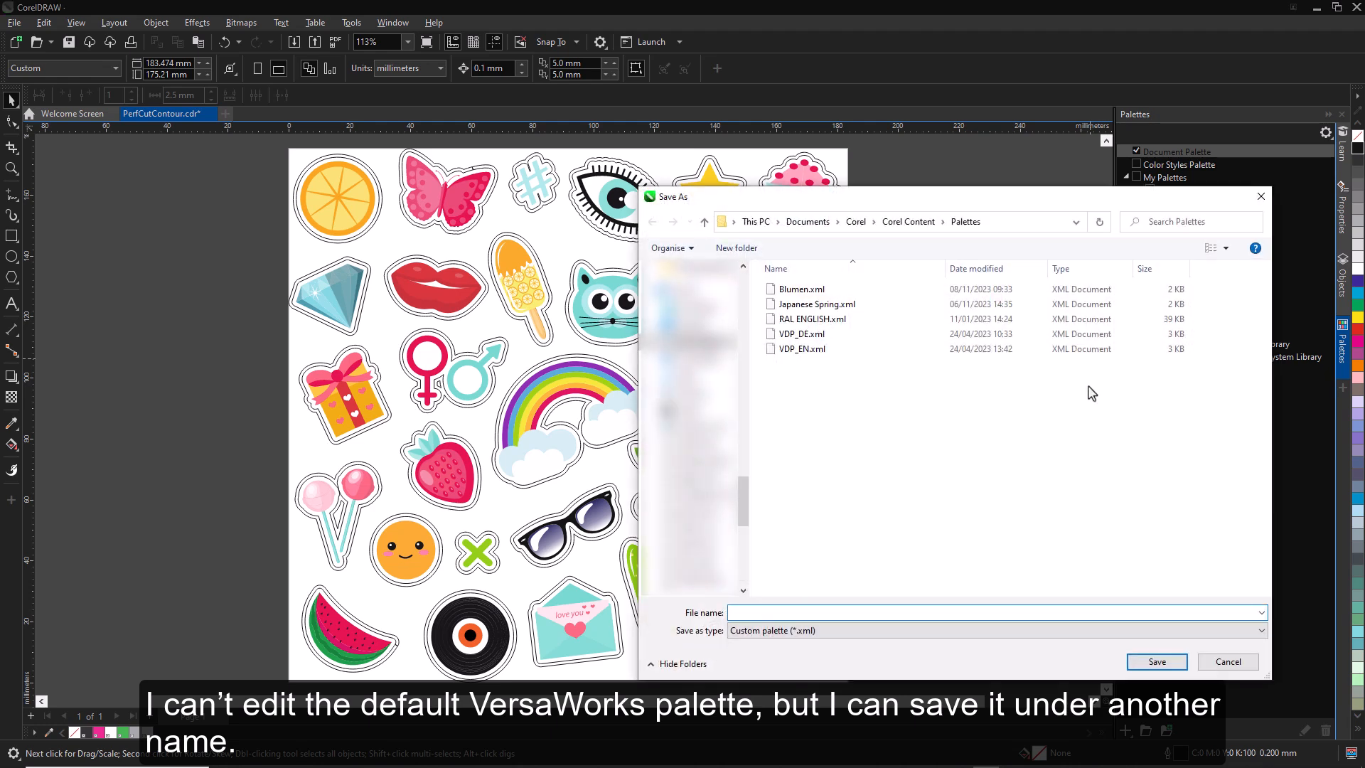
{"action": "type", "text": "Roland Versa"}
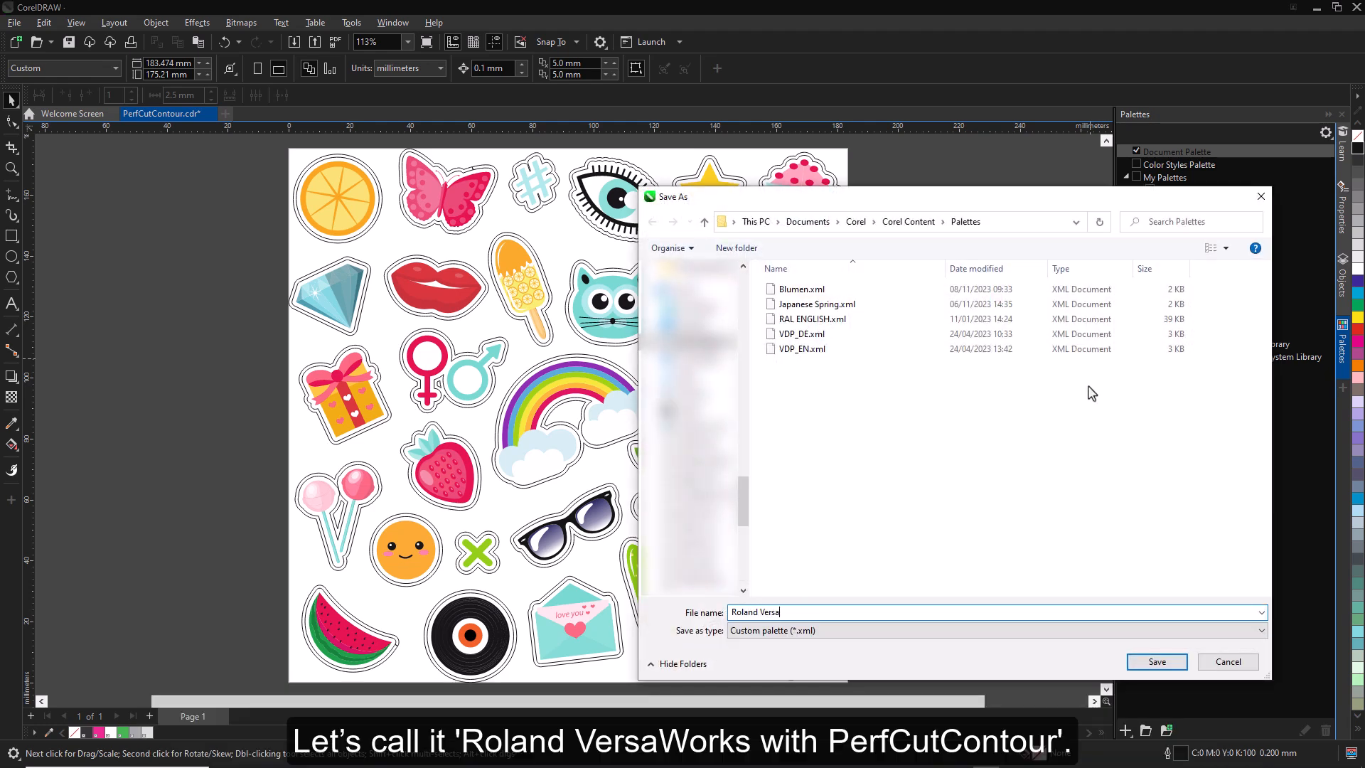
{"action": "type", "text": "Works with PerfCutC"}
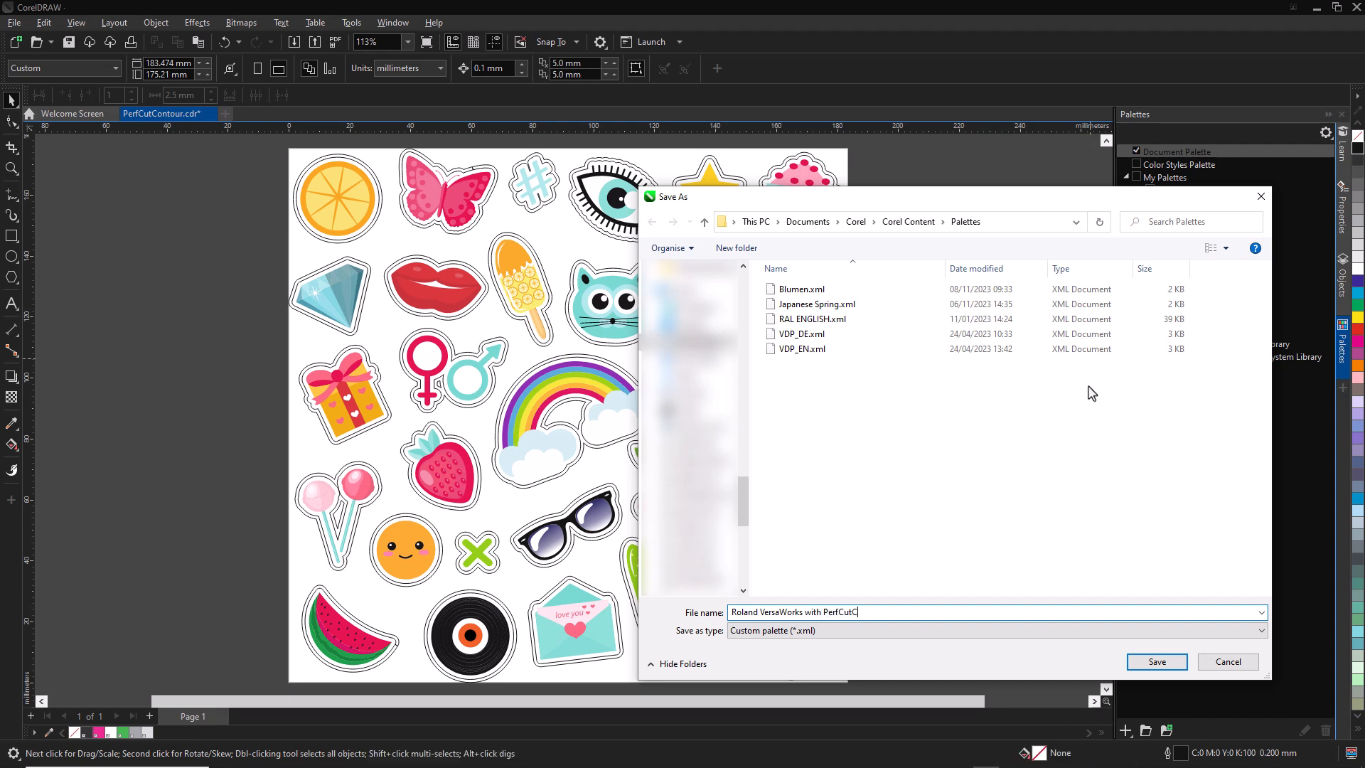
{"action": "type", "text": "ontour"}
{"action": "left_click", "coordinate": [1179, 663]}
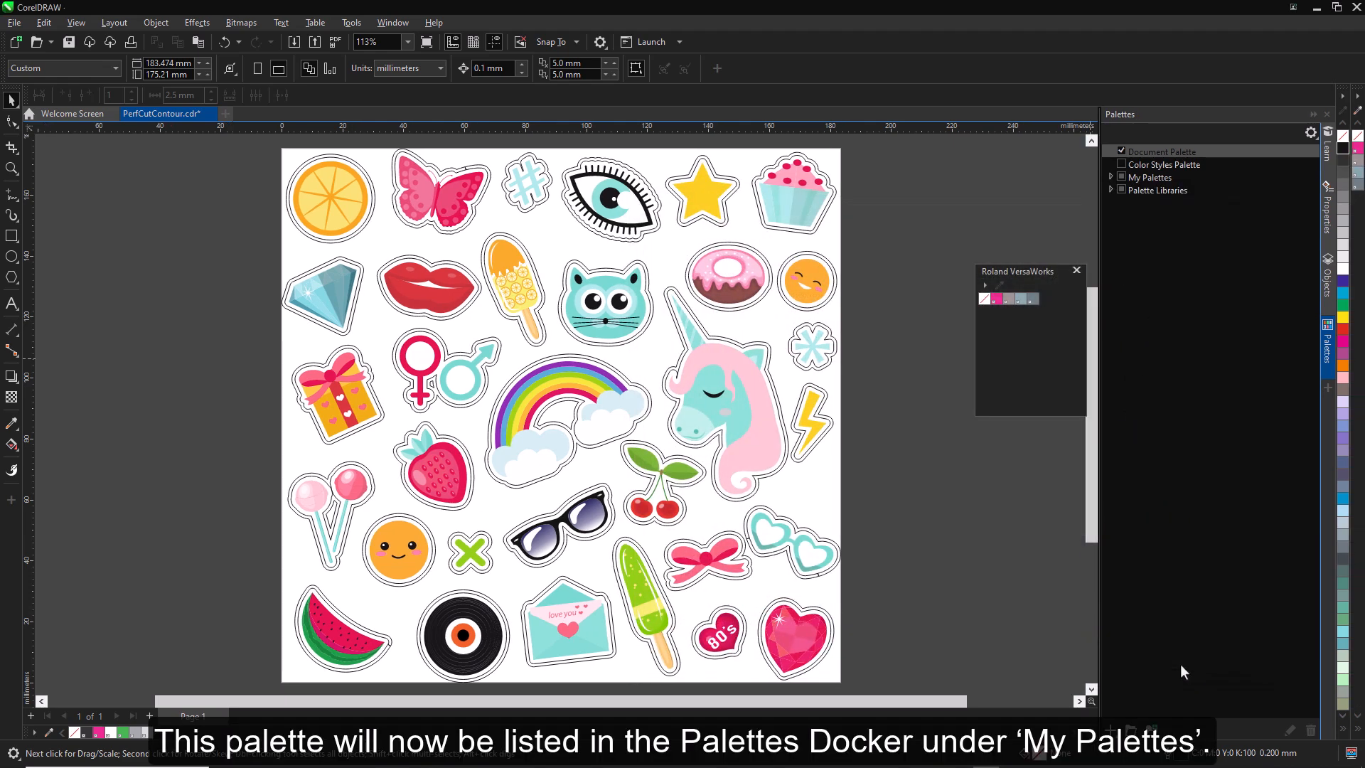
- Close the original Roland VersaWorks palette and float the Roland VersaWorks with PerfCutContour palette beside the sticker page
{"action": "left_click", "coordinate": [1110, 177]}
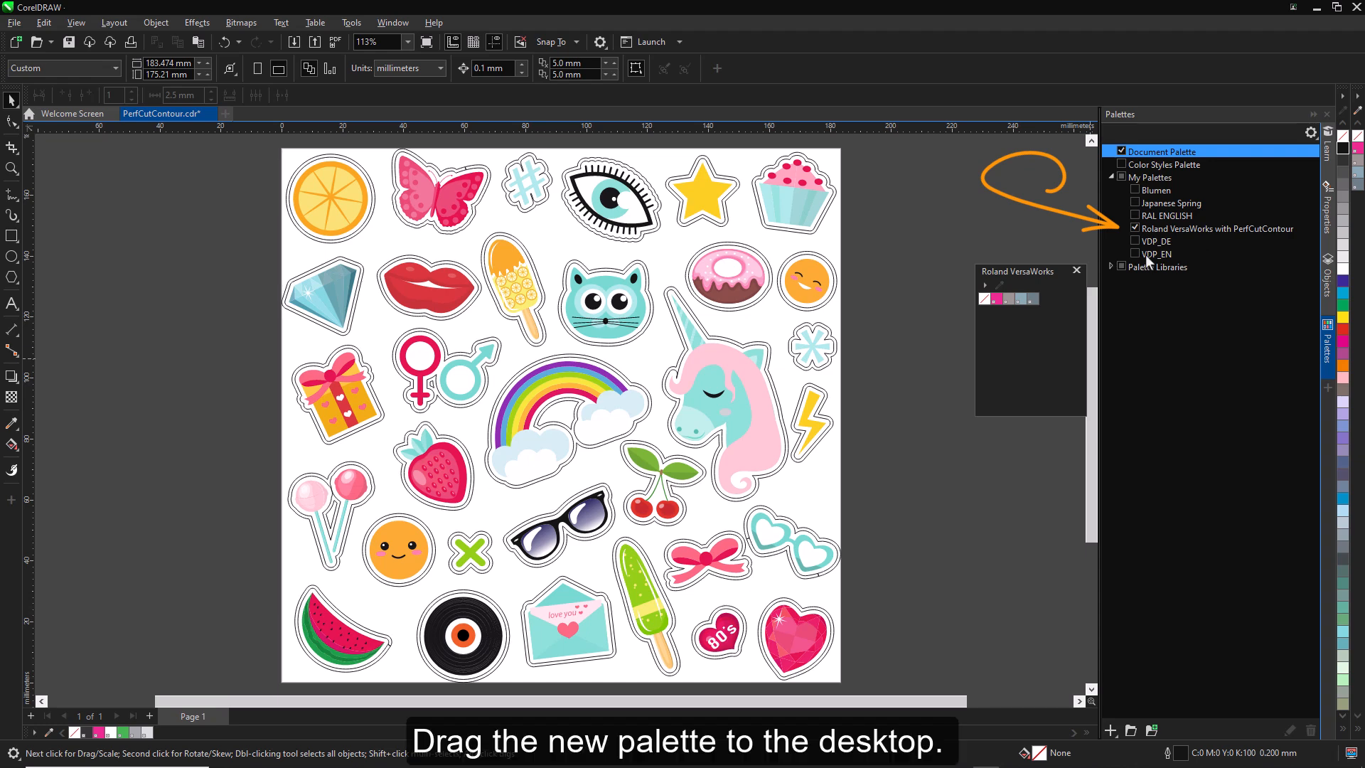
{"action": "left_click", "coordinate": [1076, 271]}
{"action": "left_click_drag", "start_coordinate": [1354, 86], "coordinate": [953, 238]}
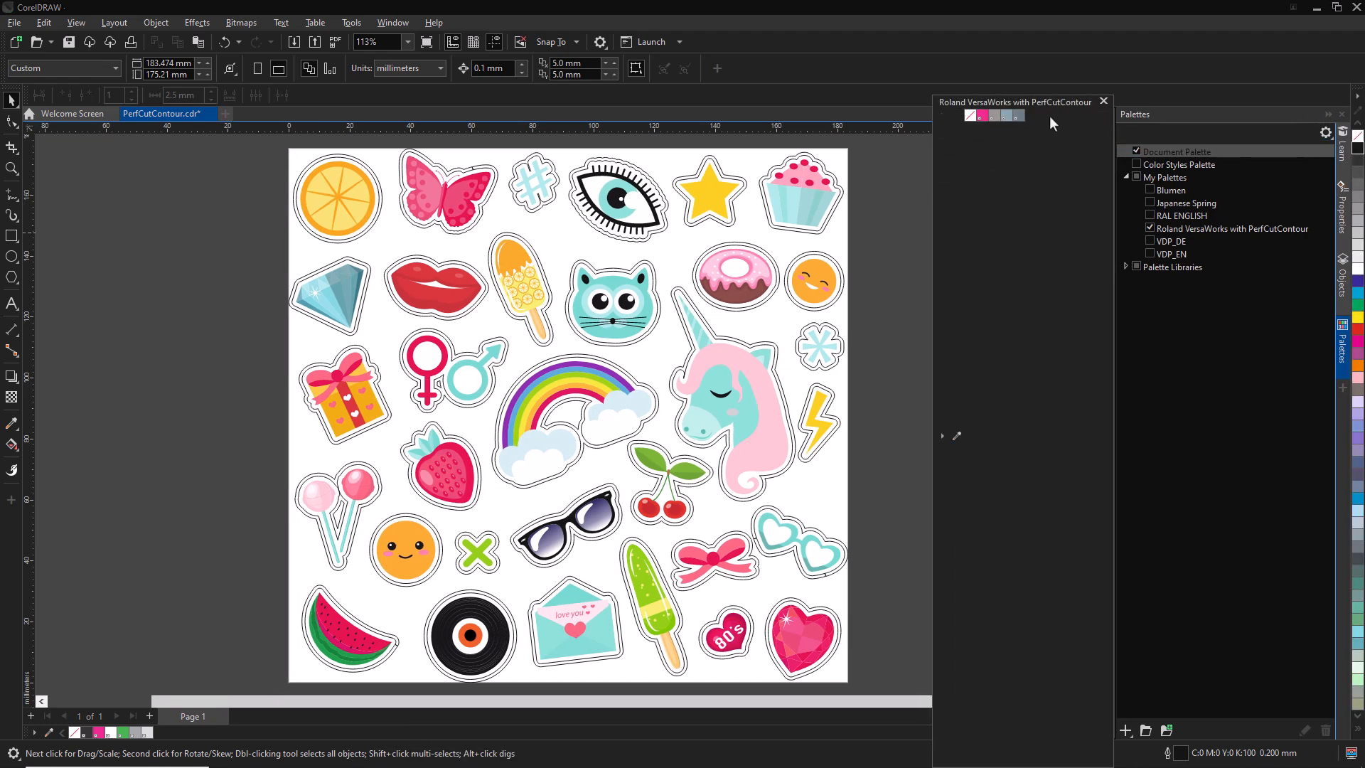
{"action": "left_click_drag", "start_coordinate": [1054, 103], "coordinate": [1018, 291]}
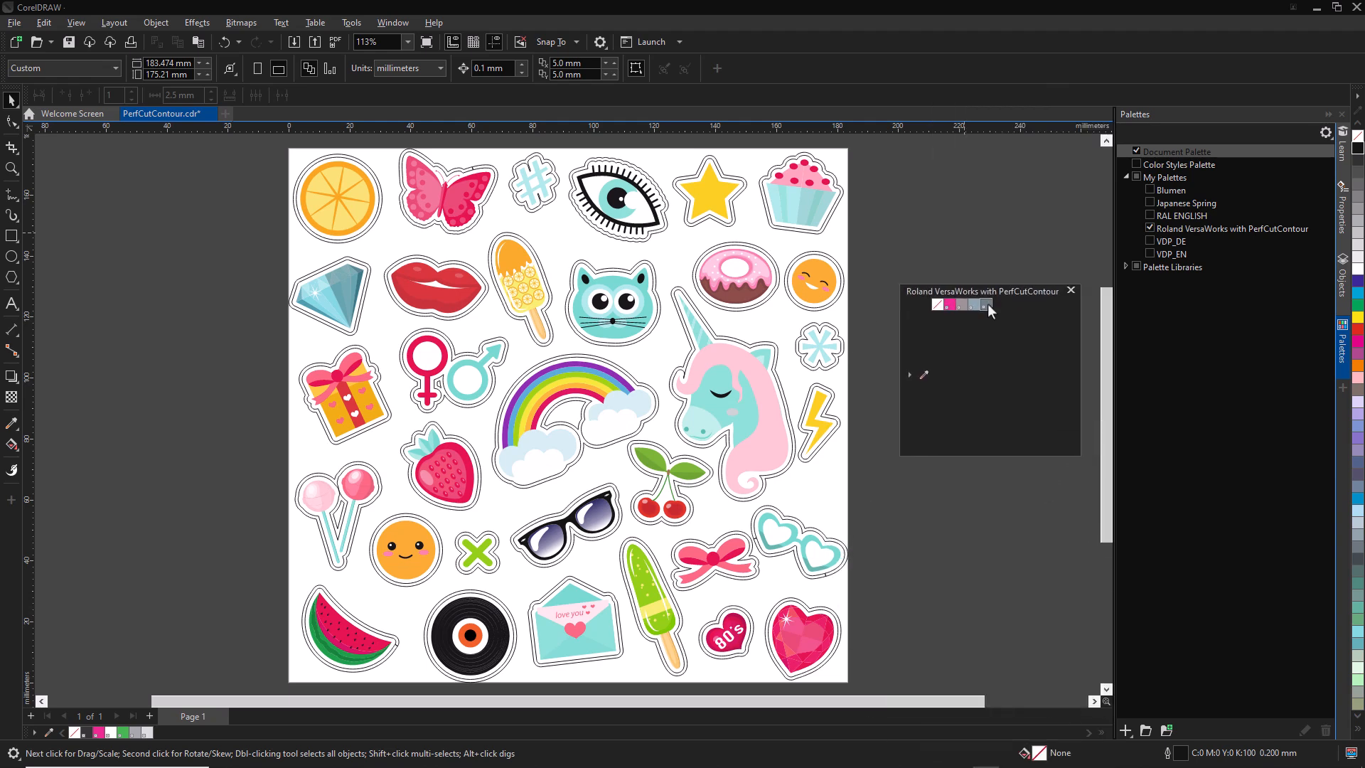
- Add a bright green (C 74, M 0, Y 100, K 0) to the Roland VersaWorks with PerfCutContour palette in the Palette Editor
{"action": "left_click", "coordinate": [988, 305]}
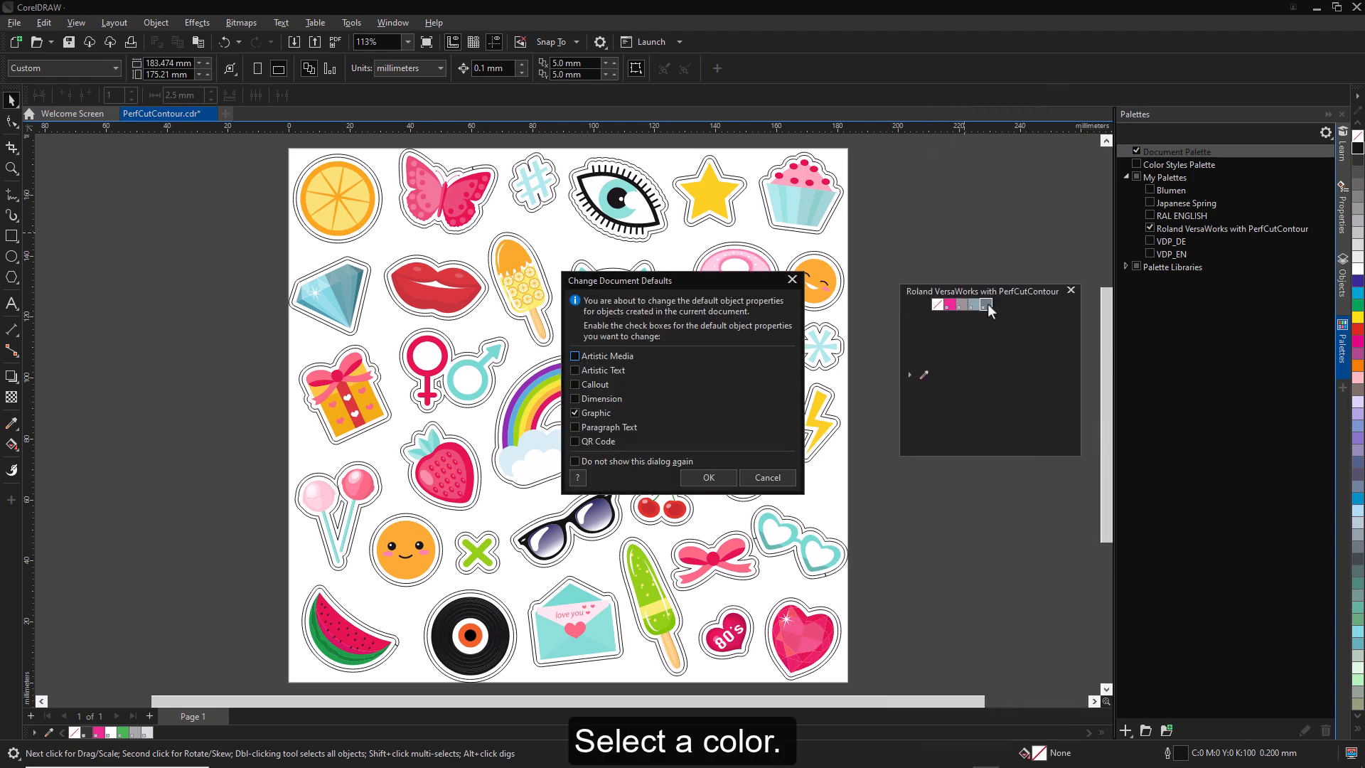
{"action": "left_click", "coordinate": [793, 280]}
{"action": "left_click", "coordinate": [909, 375]}
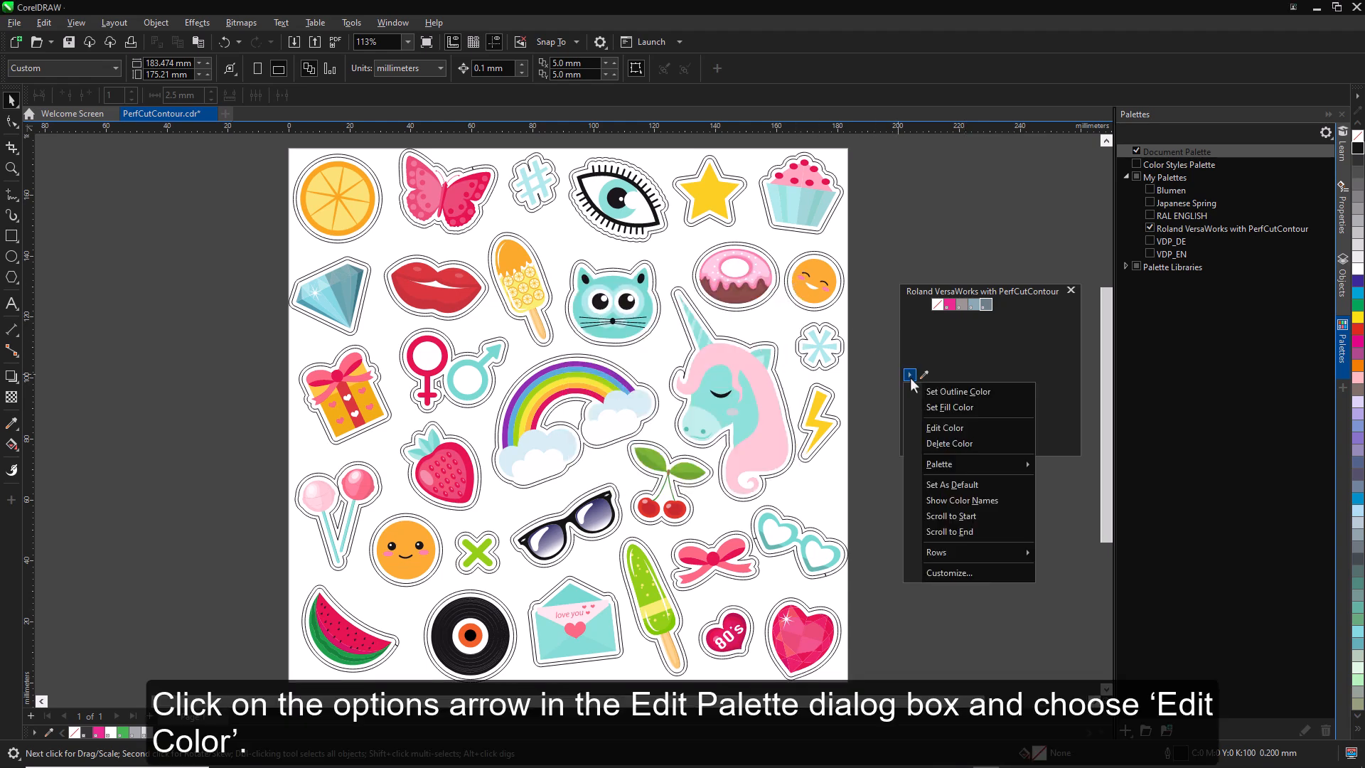
{"action": "left_click", "coordinate": [952, 427]}
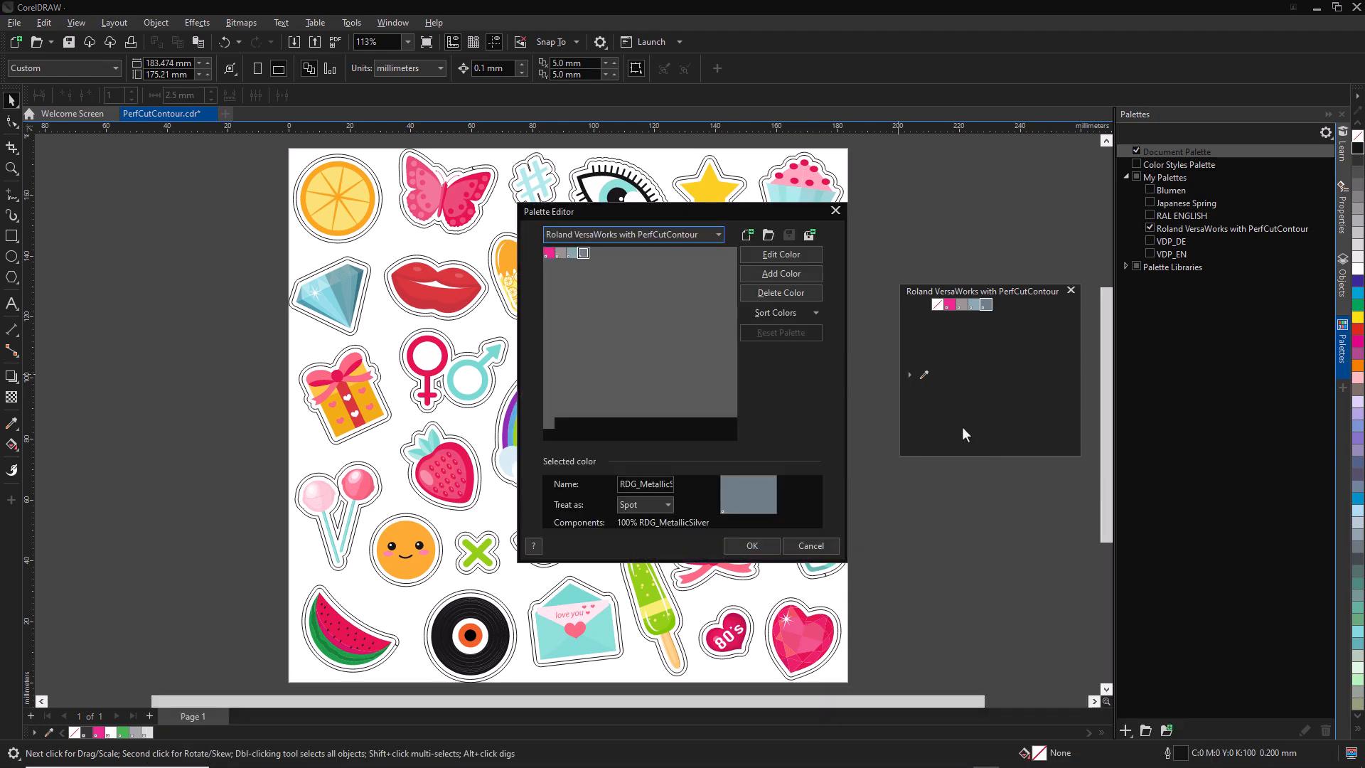
{"action": "left_click", "coordinate": [781, 274]}
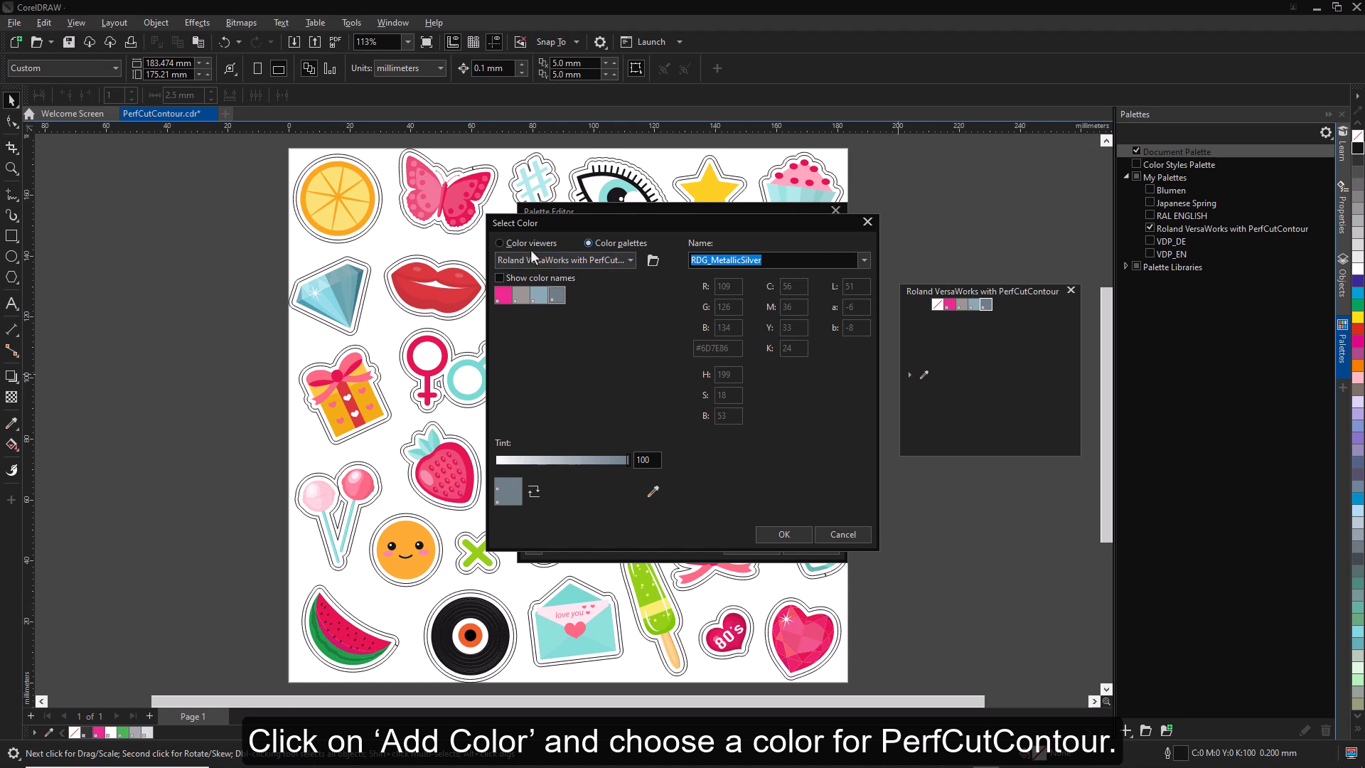
{"action": "left_click", "coordinate": [499, 242]}
{"action": "left_click", "coordinate": [554, 447]}
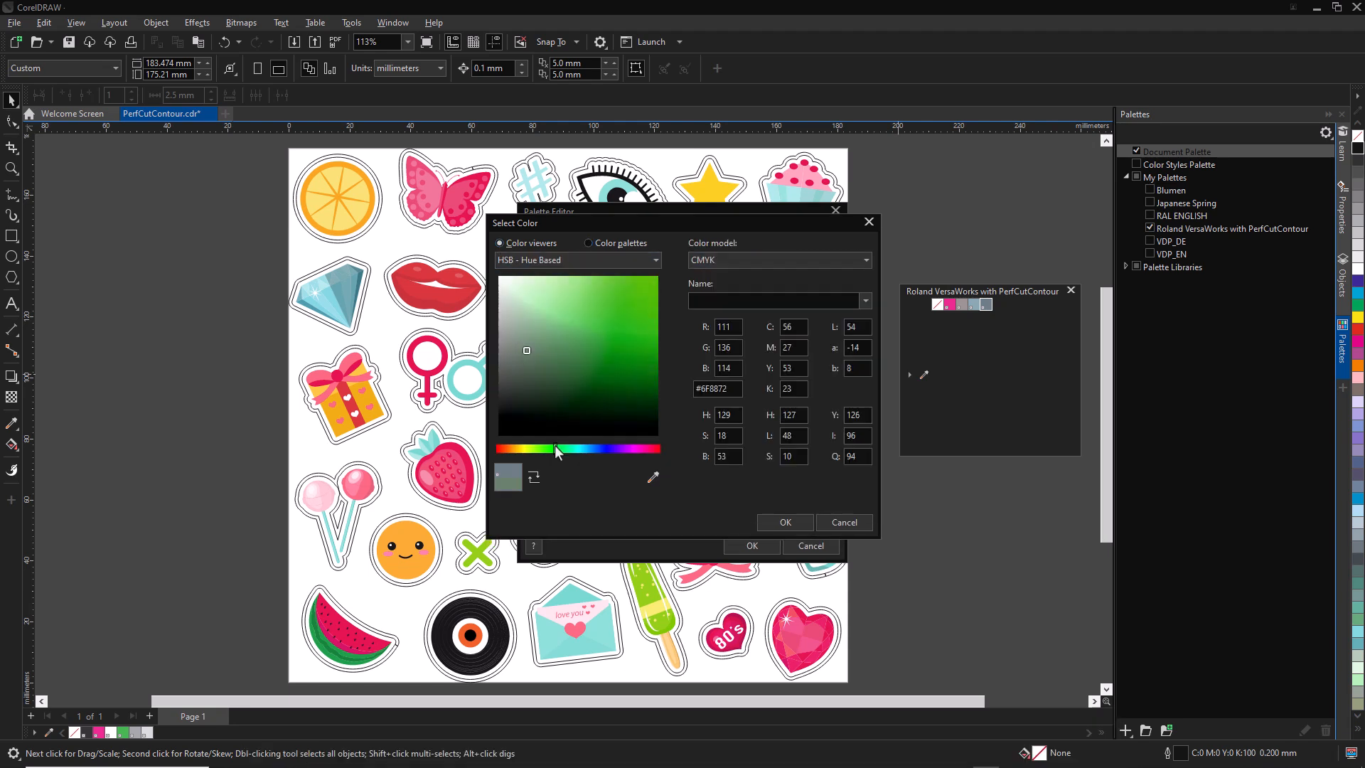
{"action": "left_click", "coordinate": [655, 318]}
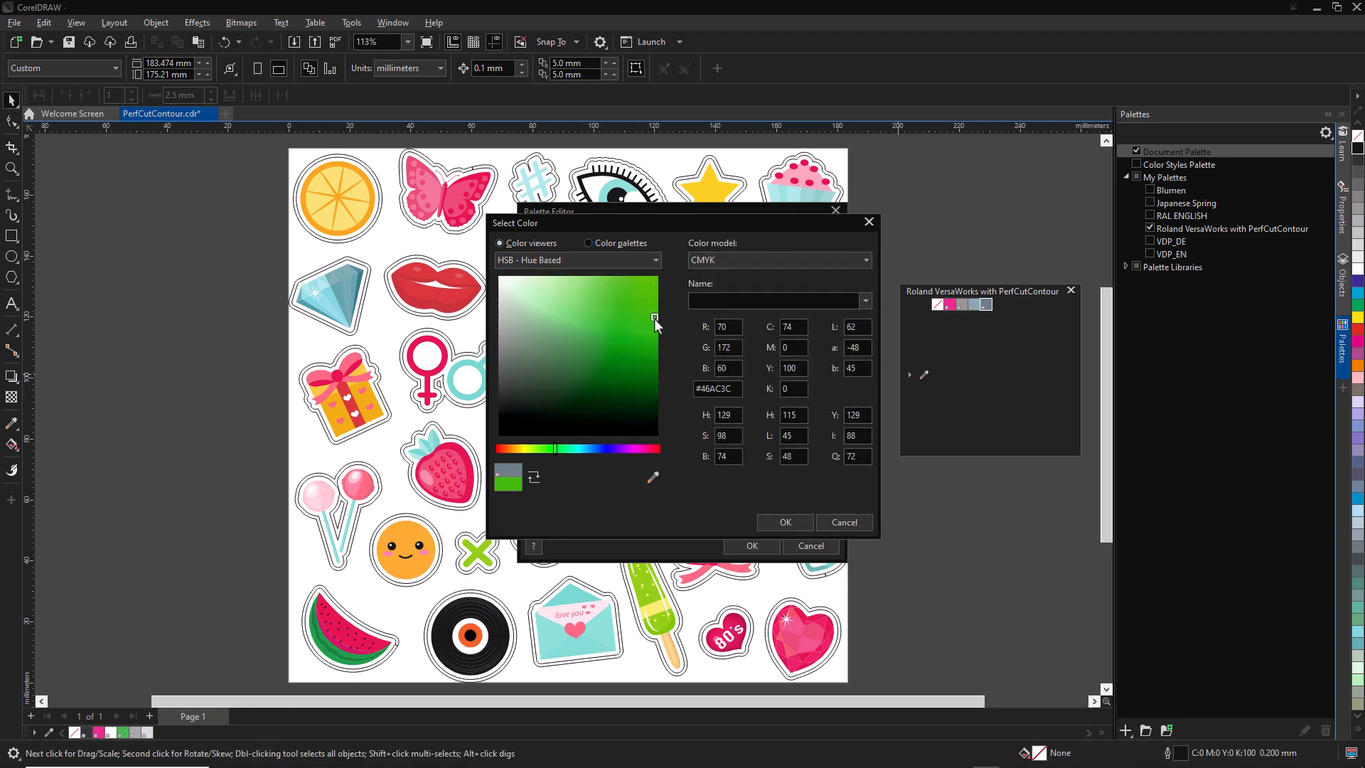
{"action": "left_click", "coordinate": [776, 520]}
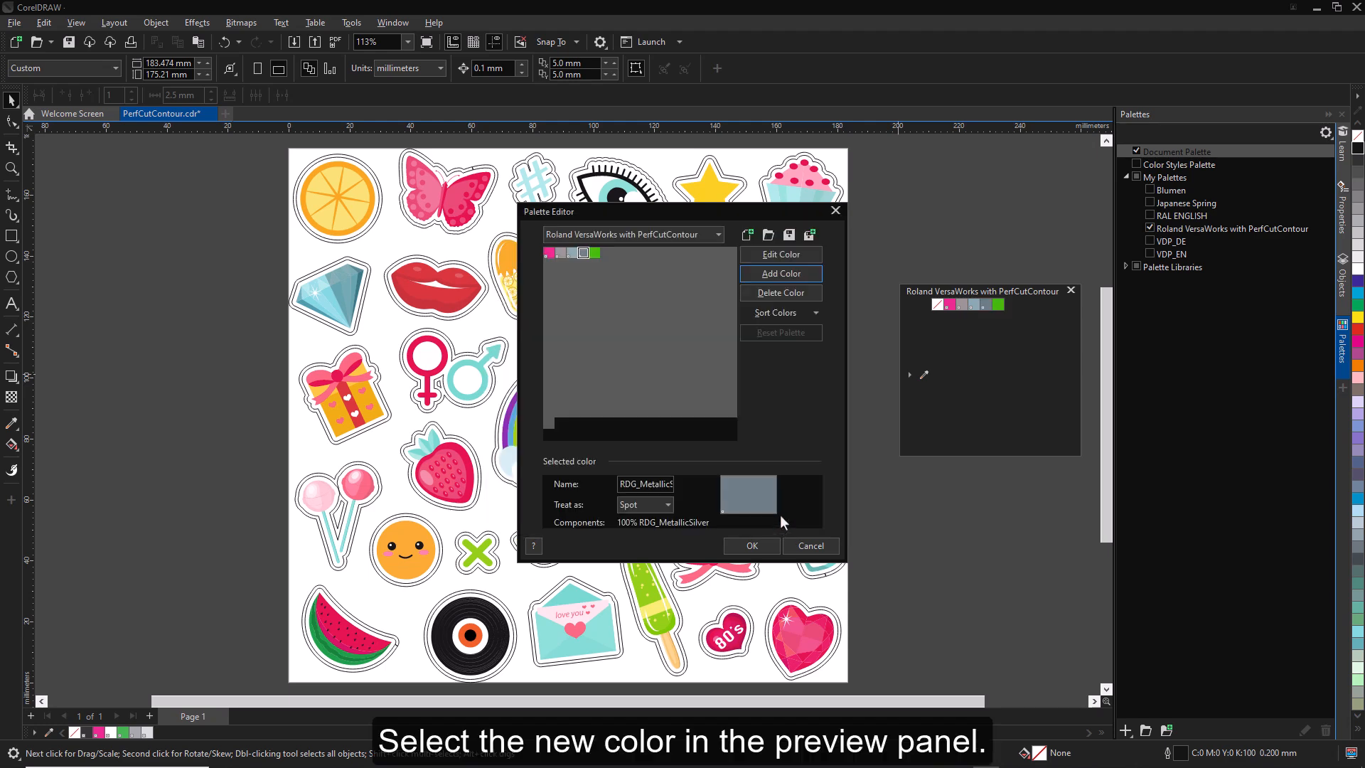
- Rename the new green color in the Palette Editor as PerfCutContour
{"action": "left_click", "coordinate": [595, 252]}
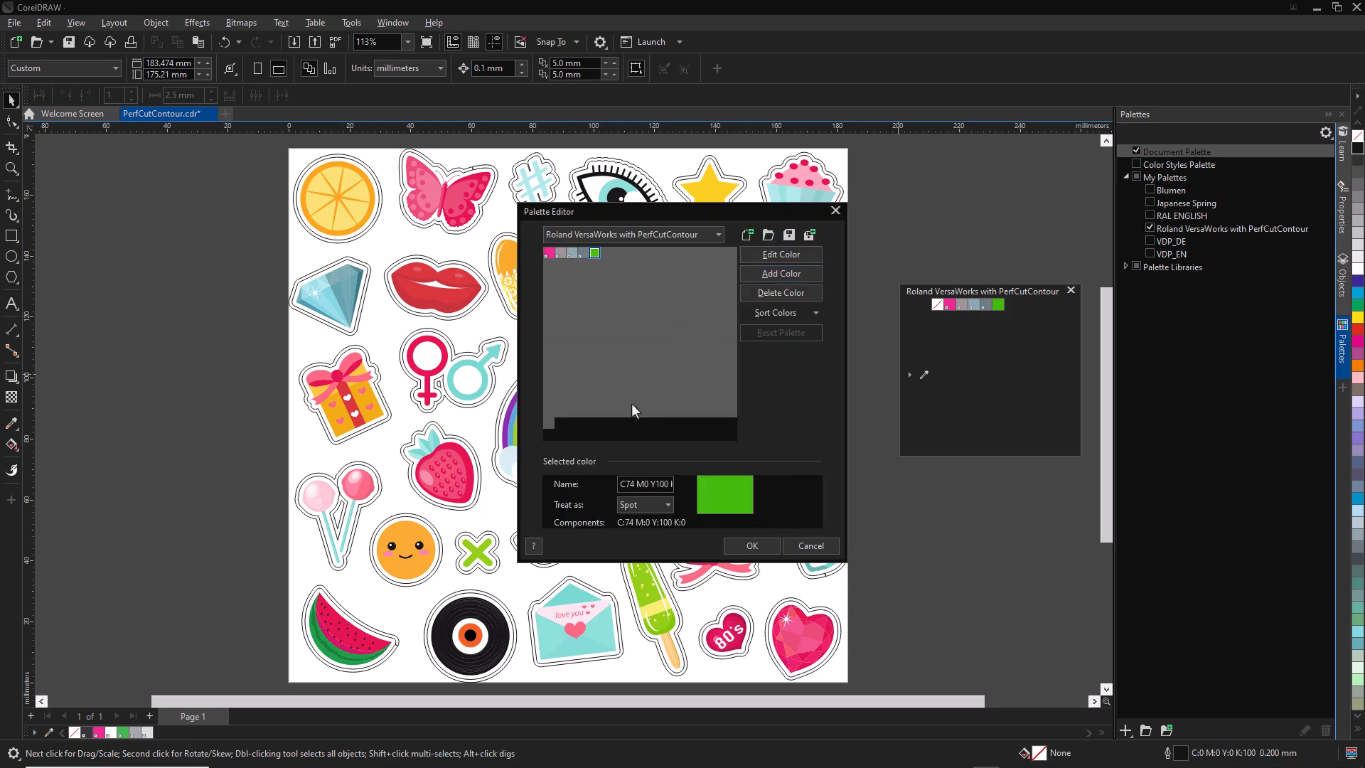
{"action": "left_click", "coordinate": [584, 252]}
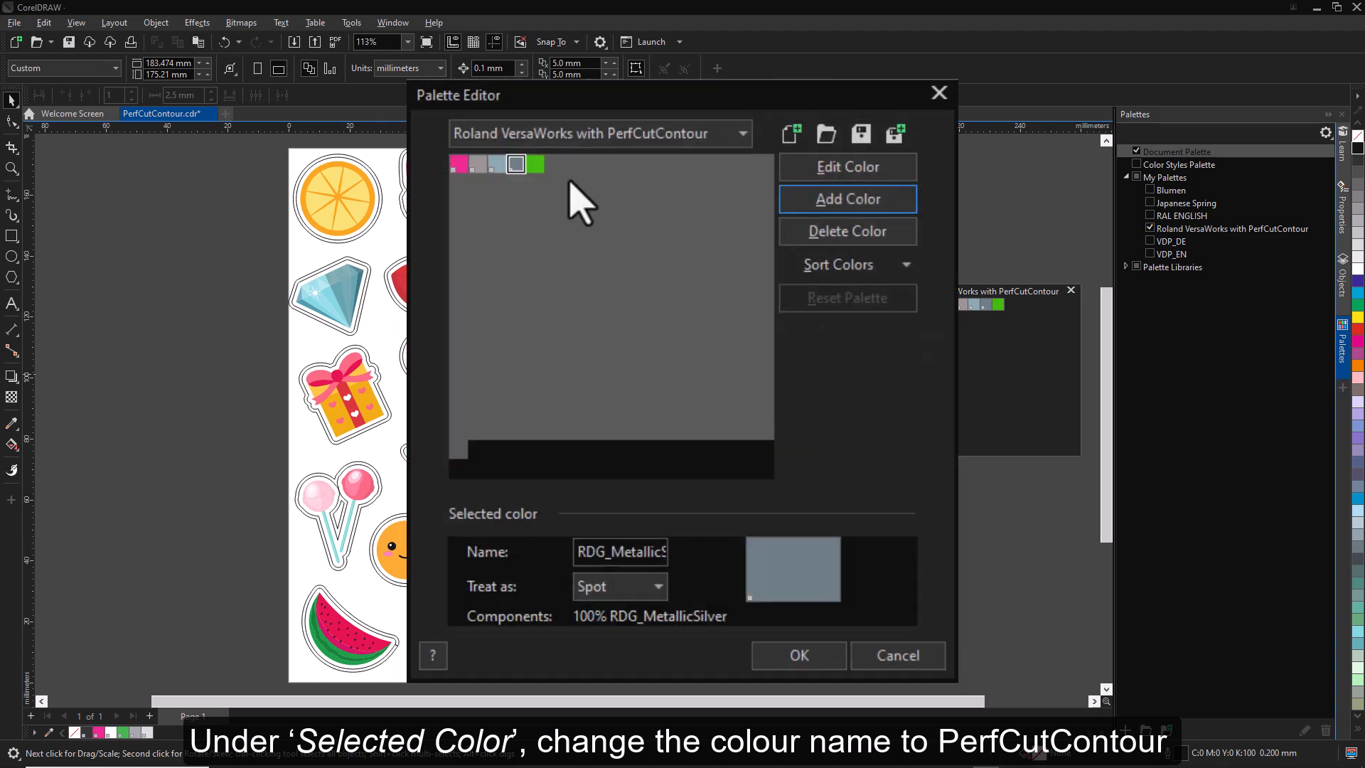
{"action": "left_click", "coordinate": [537, 163]}
{"action": "left_click", "coordinate": [612, 551]}
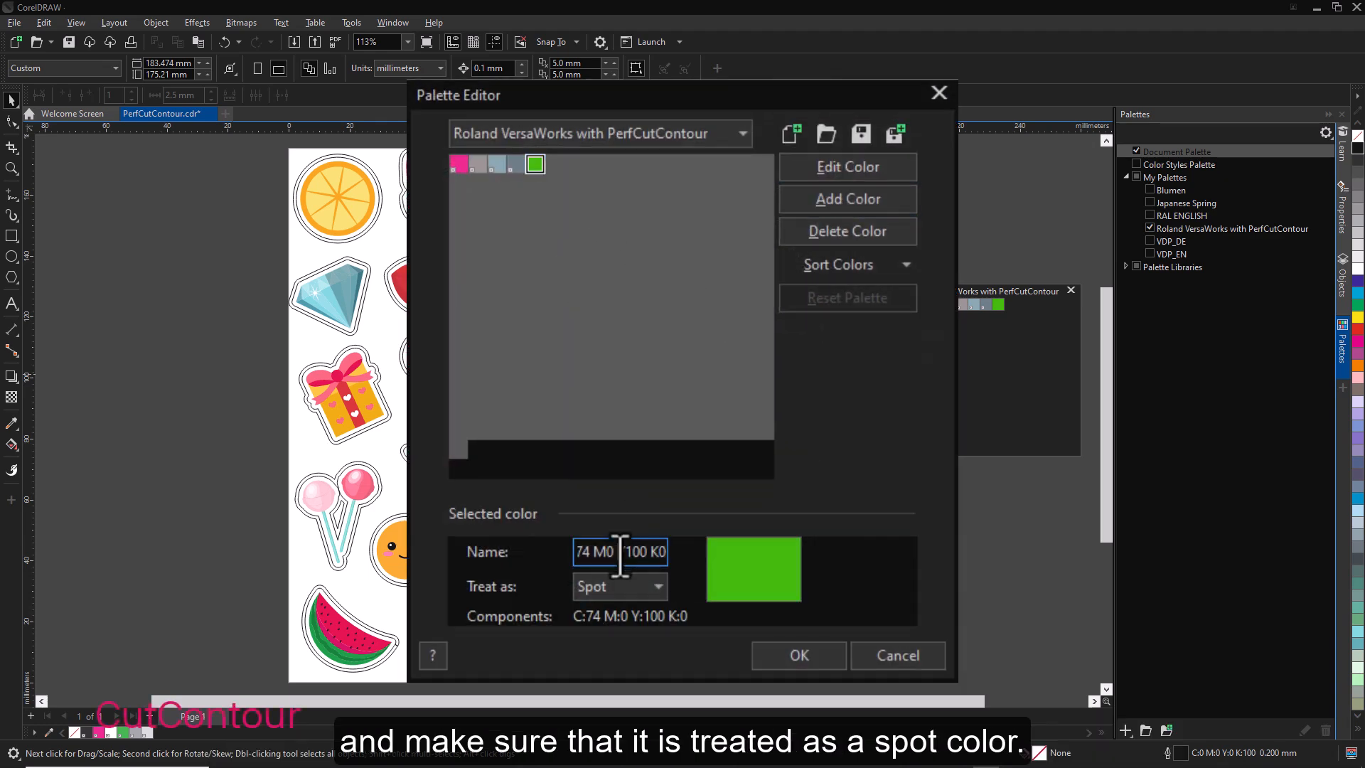
{"action": "left_click_drag", "start_coordinate": [579, 552], "coordinate": [670, 552]}
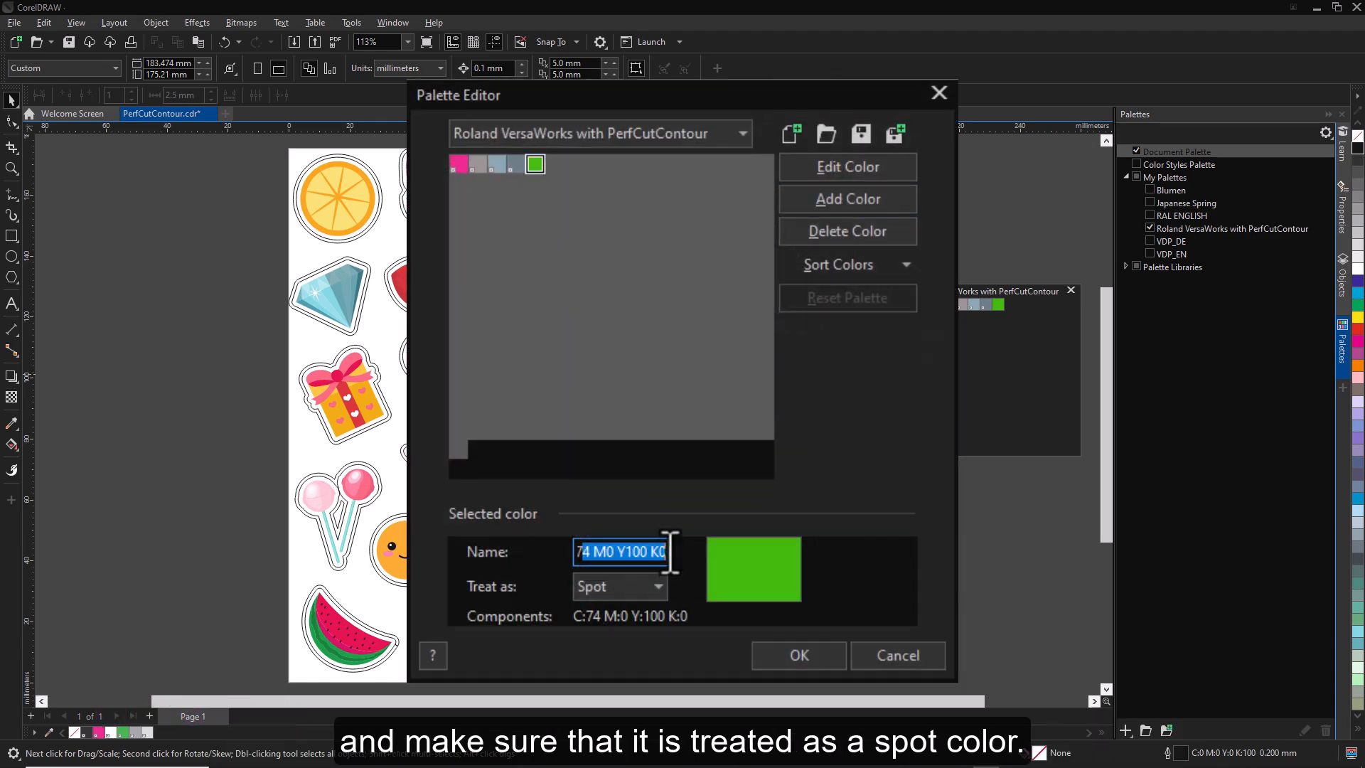
{"action": "key", "text": "BackSpace"}
{"action": "left_click_drag", "start_coordinate": [584, 553], "coordinate": [542, 552]}
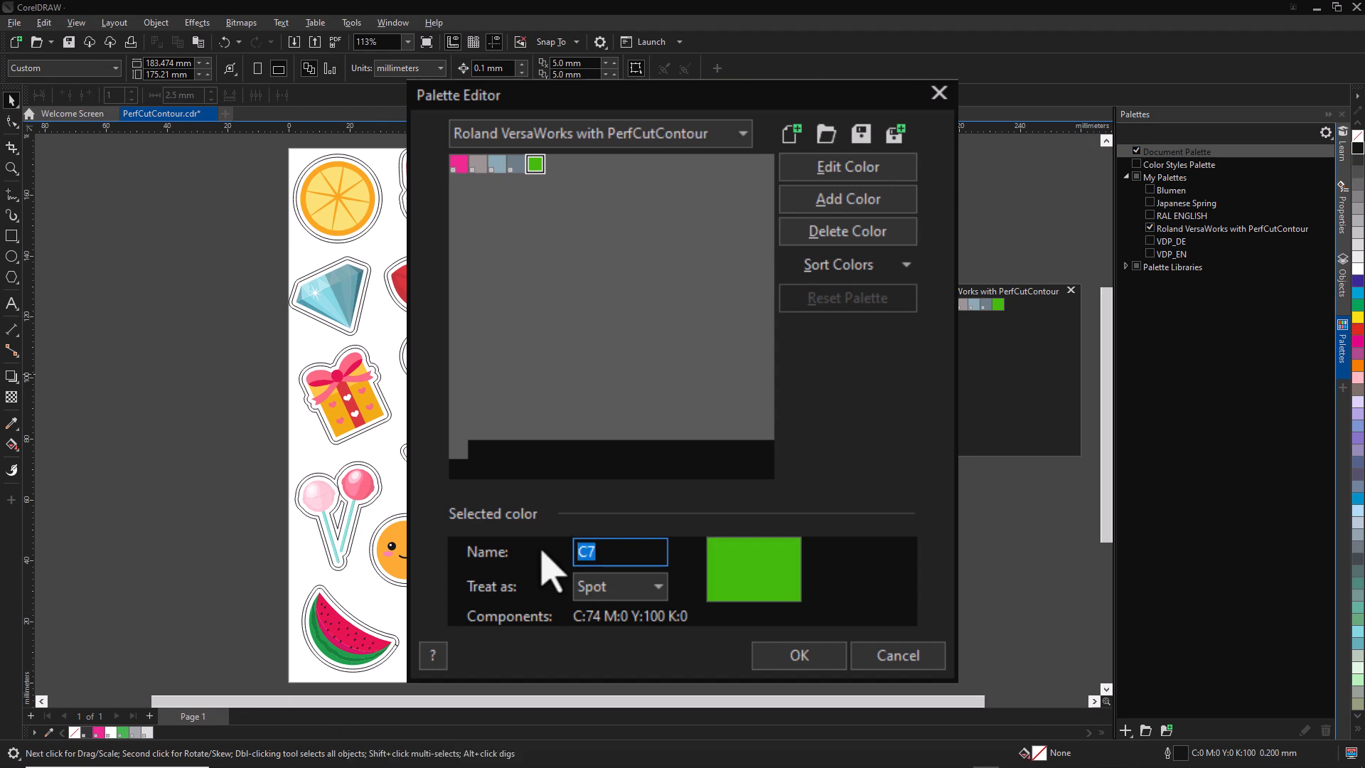
{"action": "type", "text": "PerfCutContour"}
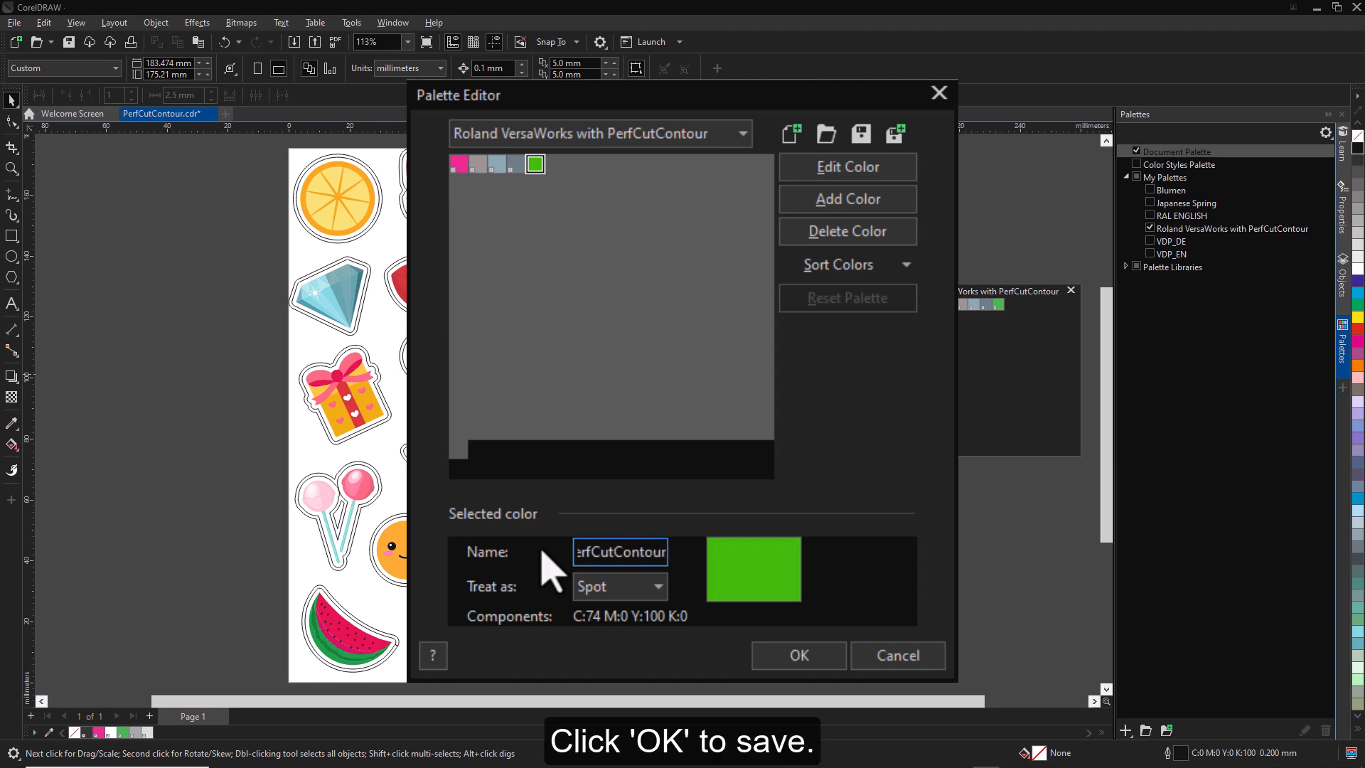
- Treat PerfCutContour as a Spot color, save the palette edits, and show the color names in the floating palette
{"action": "left_click", "coordinate": [640, 586]}
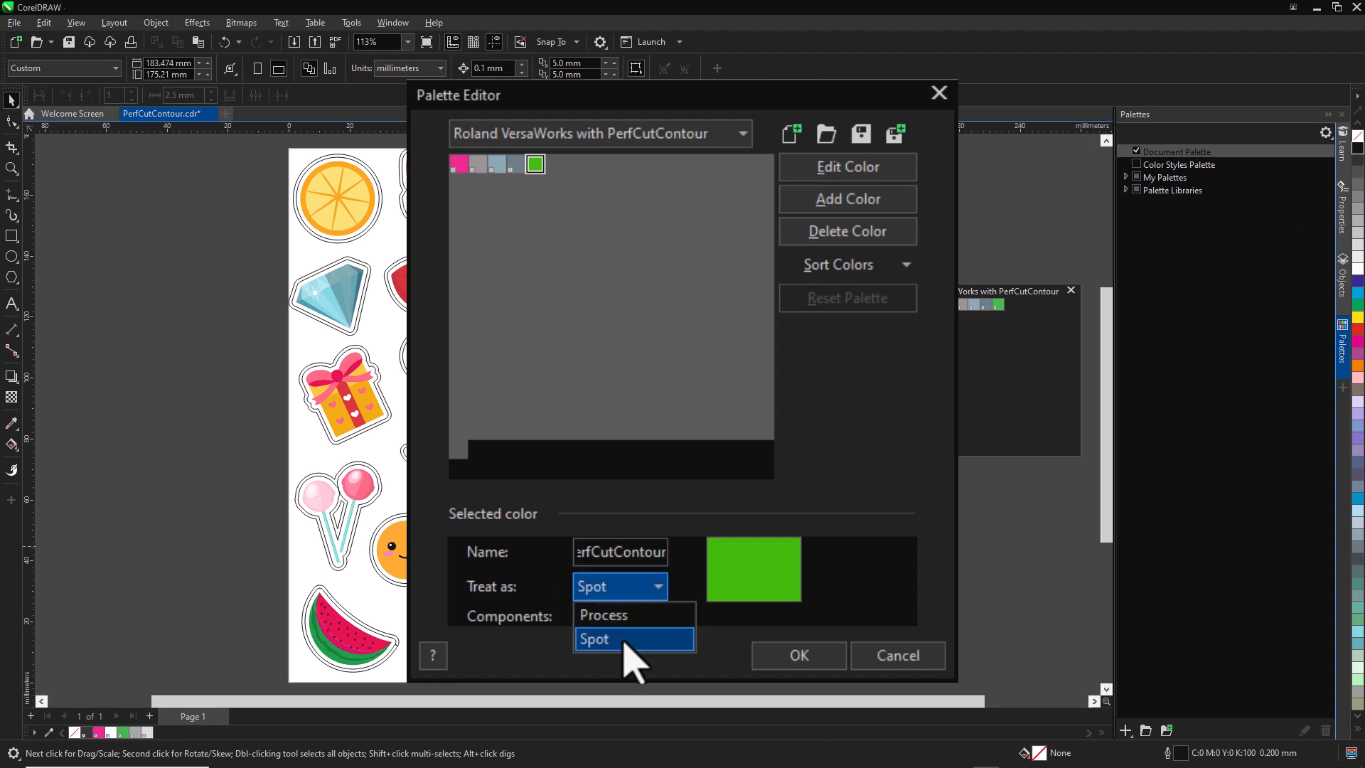
{"action": "left_click", "coordinate": [599, 648]}
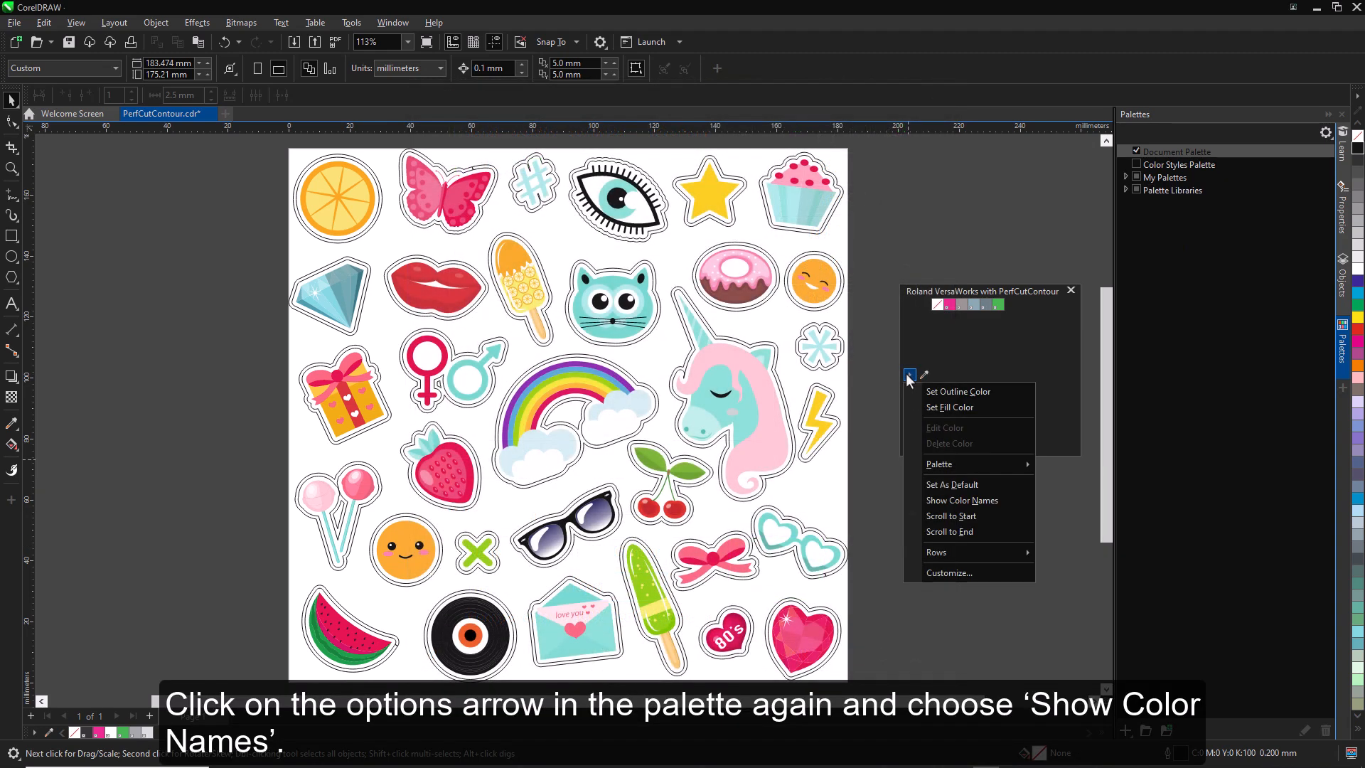
{"action": "left_click", "coordinate": [988, 504]}
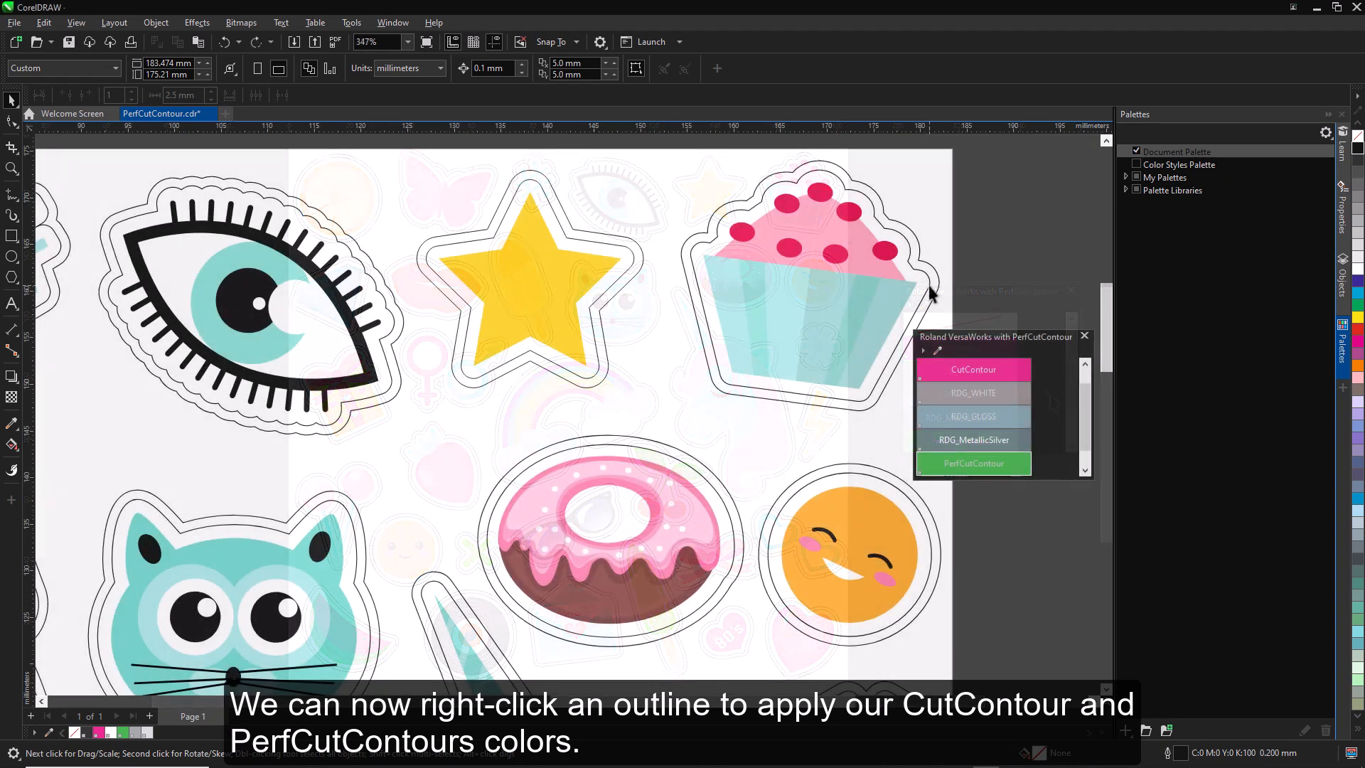
- Apply CutContour to the inner outlines of the cupcake and star, and PerfCutContour to the cupcake's outer outline
{"action": "left_click", "coordinate": [928, 284]}
{"action": "right_click", "coordinate": [971, 368]}
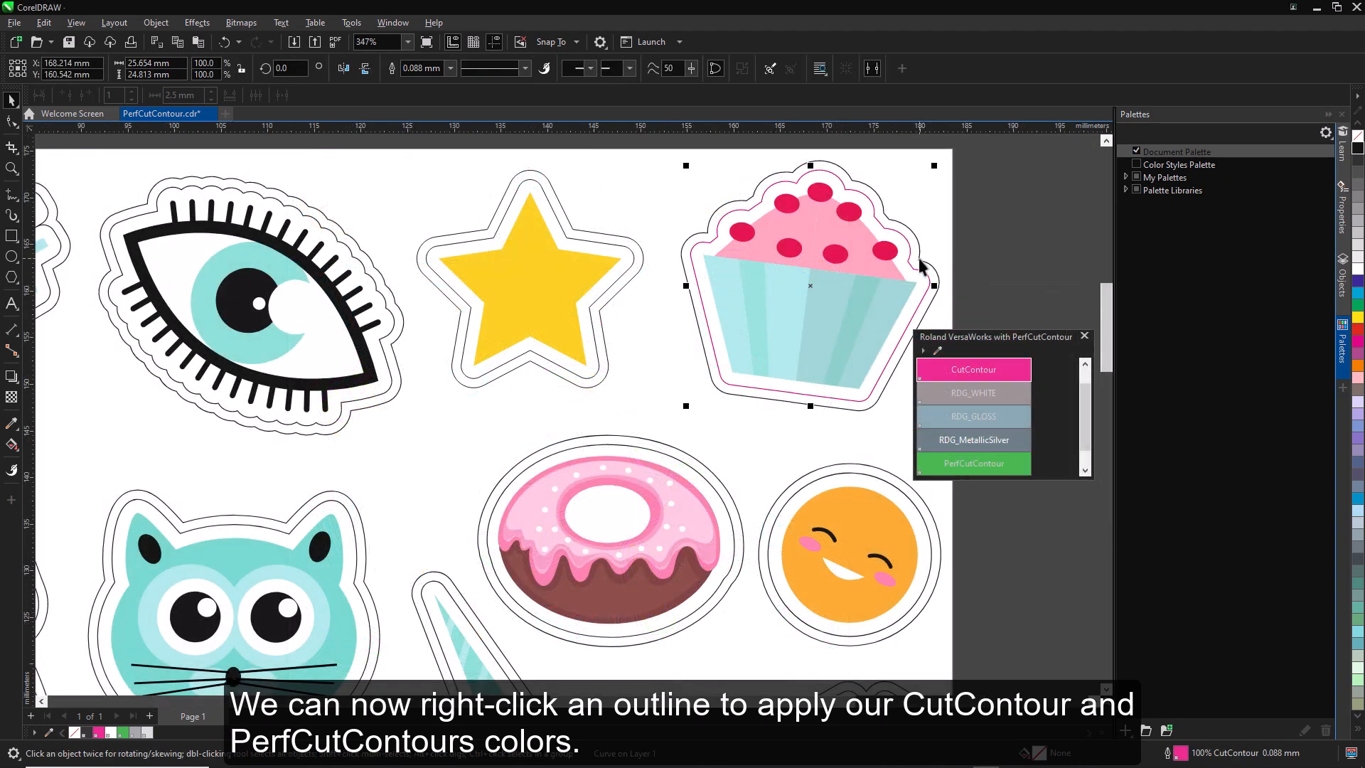
{"action": "right_click", "coordinate": [980, 467]}
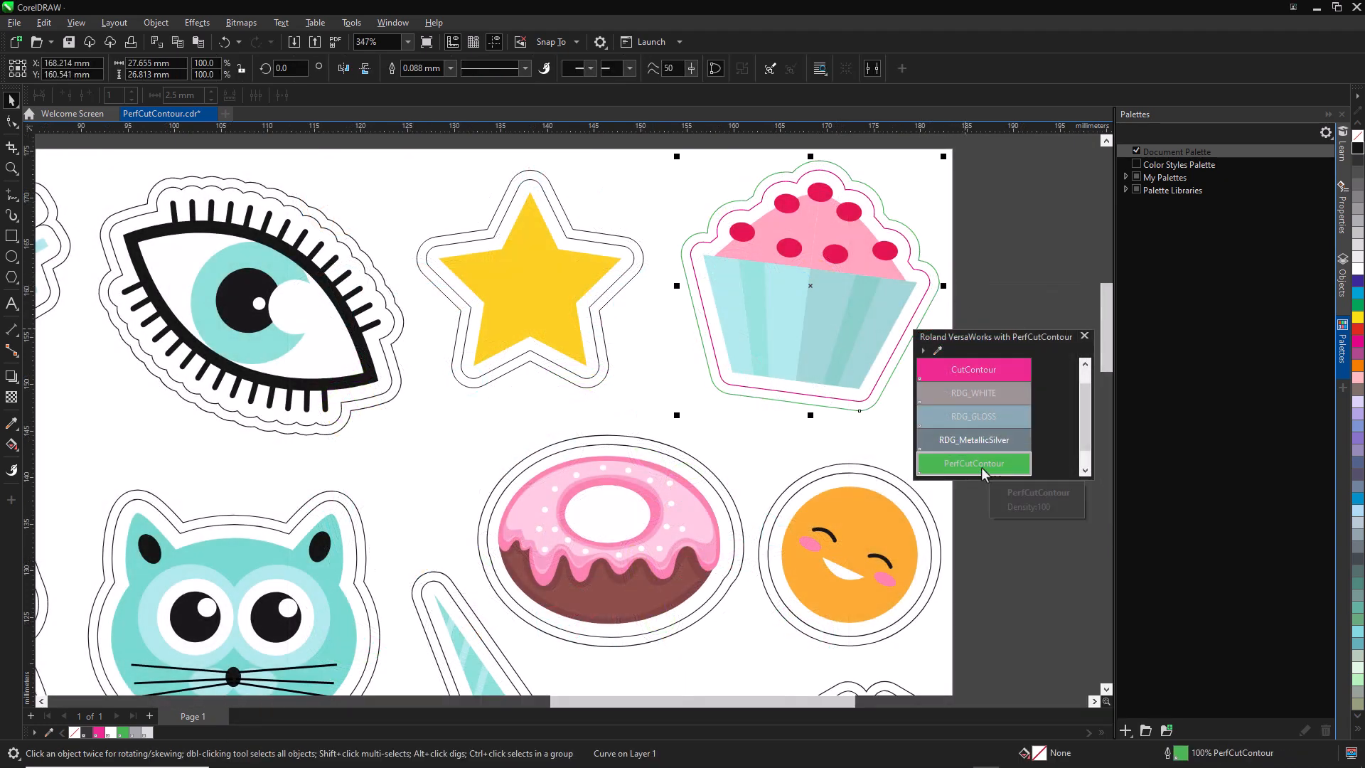
{"action": "left_click", "coordinate": [633, 260]}
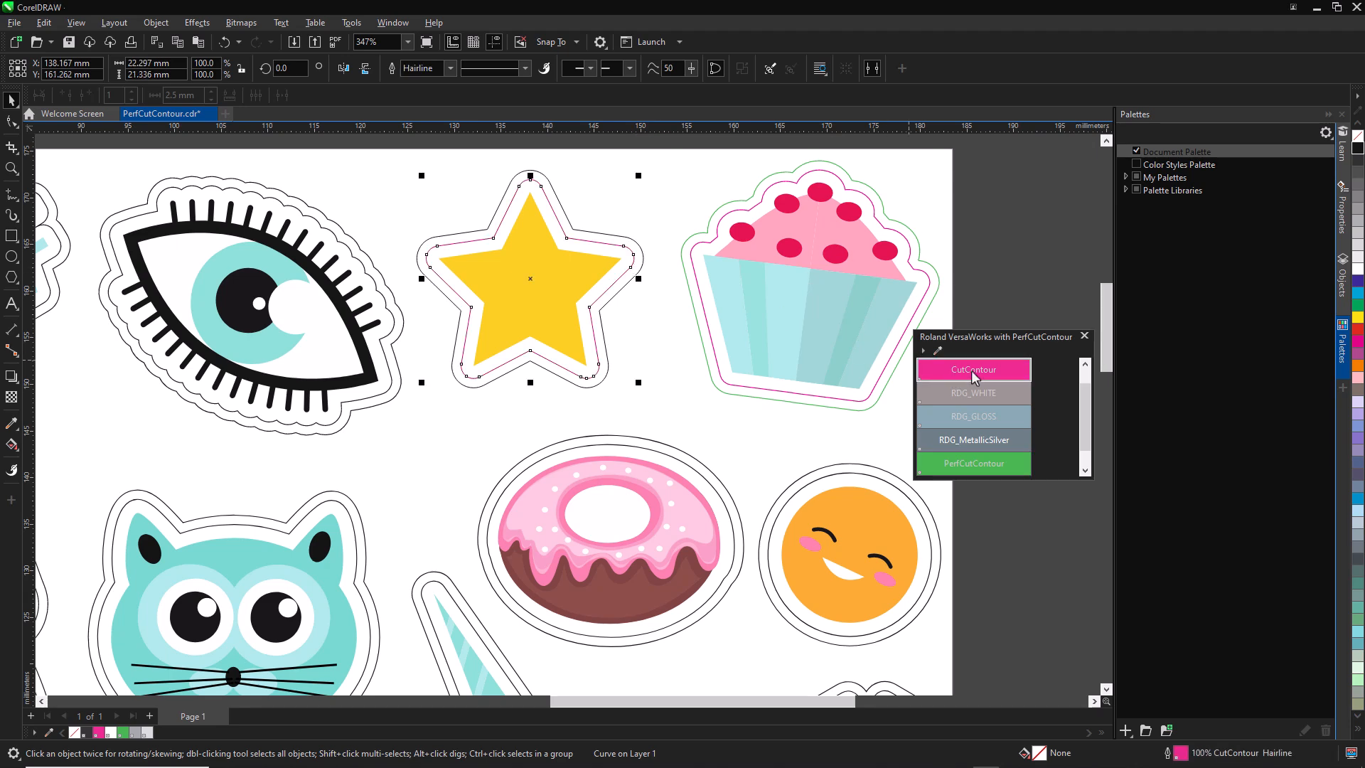
- Apply CutContour to the star's inner outline and PerfCutContour to its outer outline
{"action": "right_click", "coordinate": [971, 370]}
{"action": "left_click", "coordinate": [642, 267]}
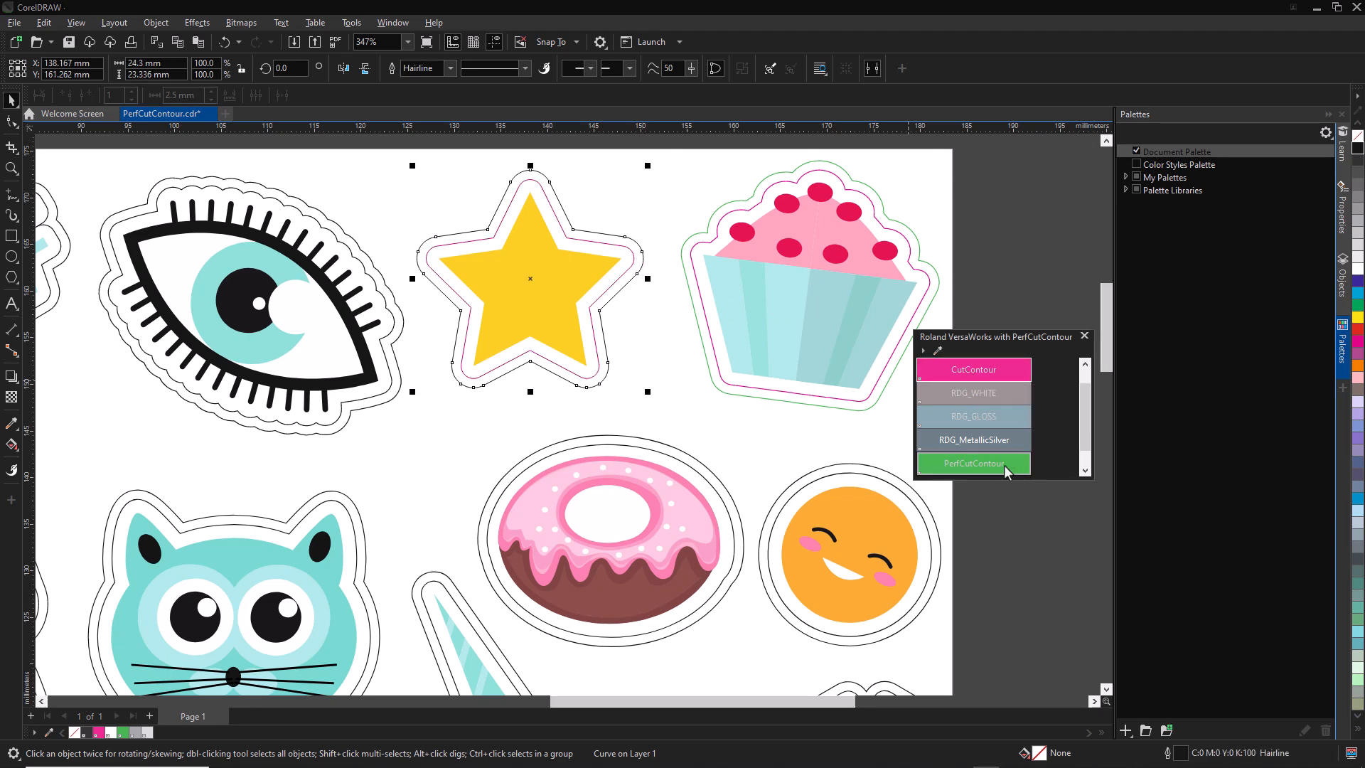
{"action": "right_click", "coordinate": [1002, 464]}
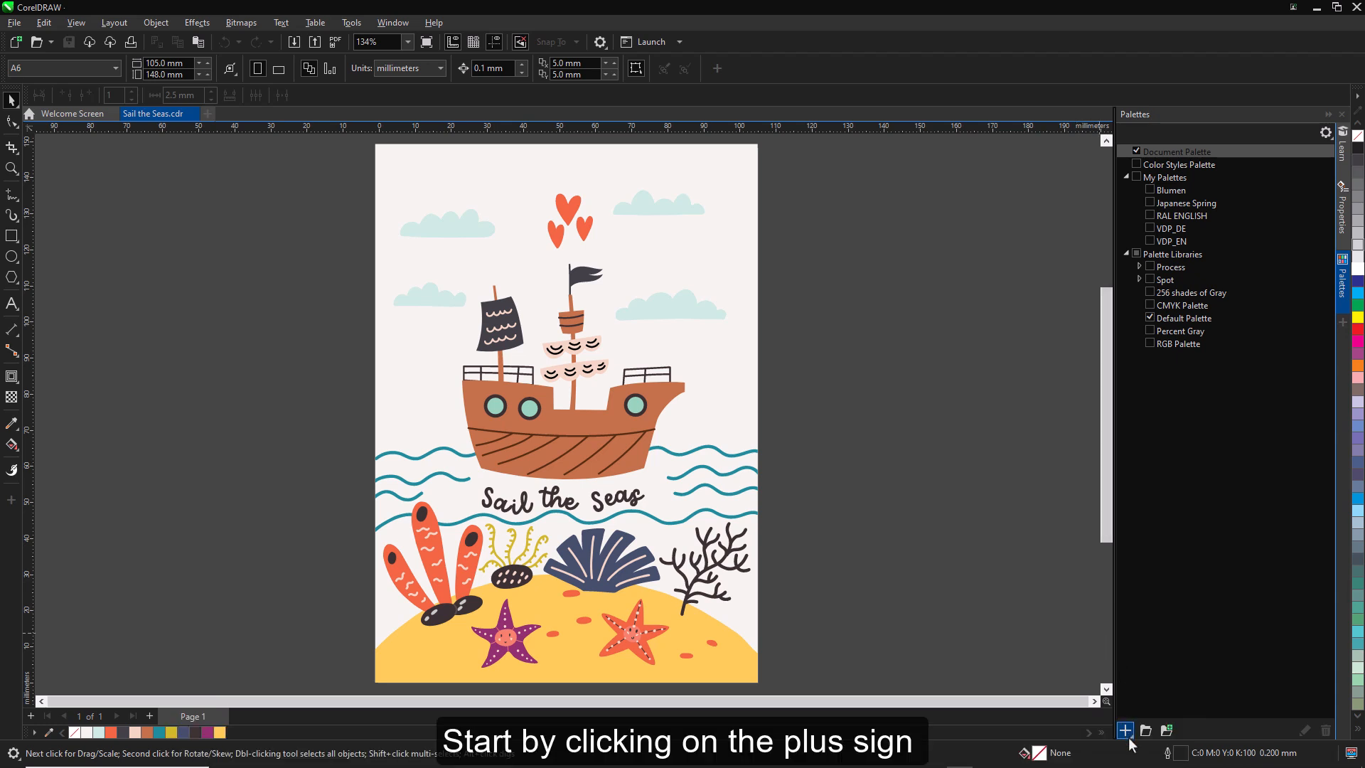
- Create a new empty color palette and save it as Sailing in the Palettes folder
{"action": "left_click", "coordinate": [1126, 732]}
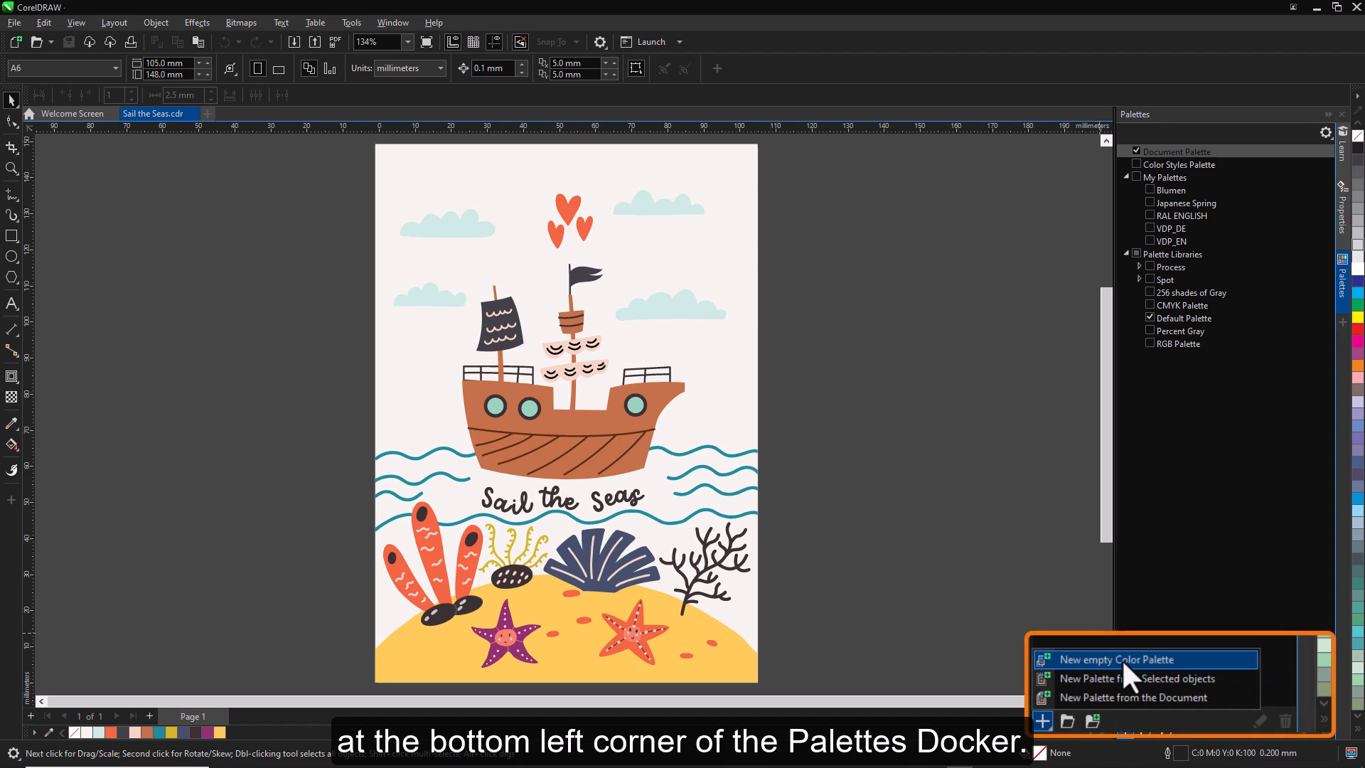
{"action": "left_click", "coordinate": [1220, 658]}
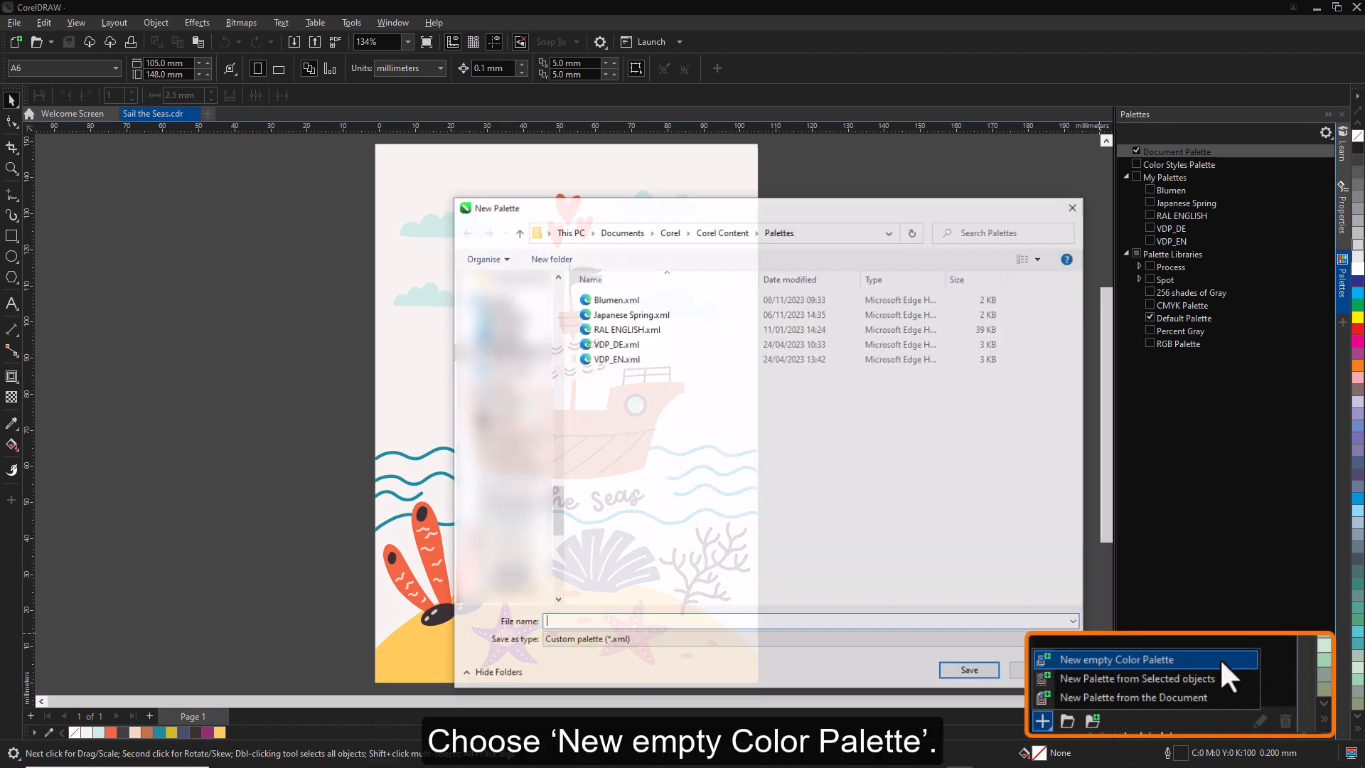
{"action": "type", "text": "Sailing"}
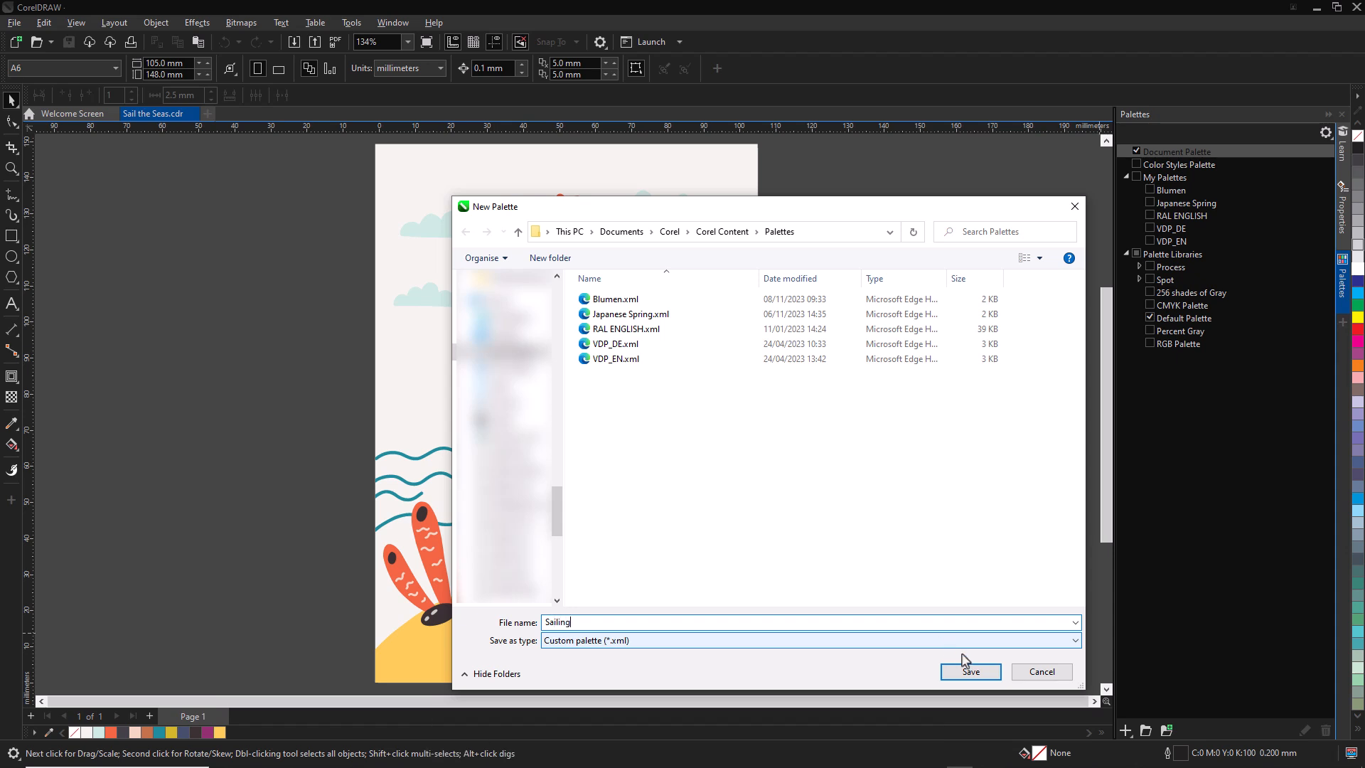
{"action": "left_click", "coordinate": [979, 672]}
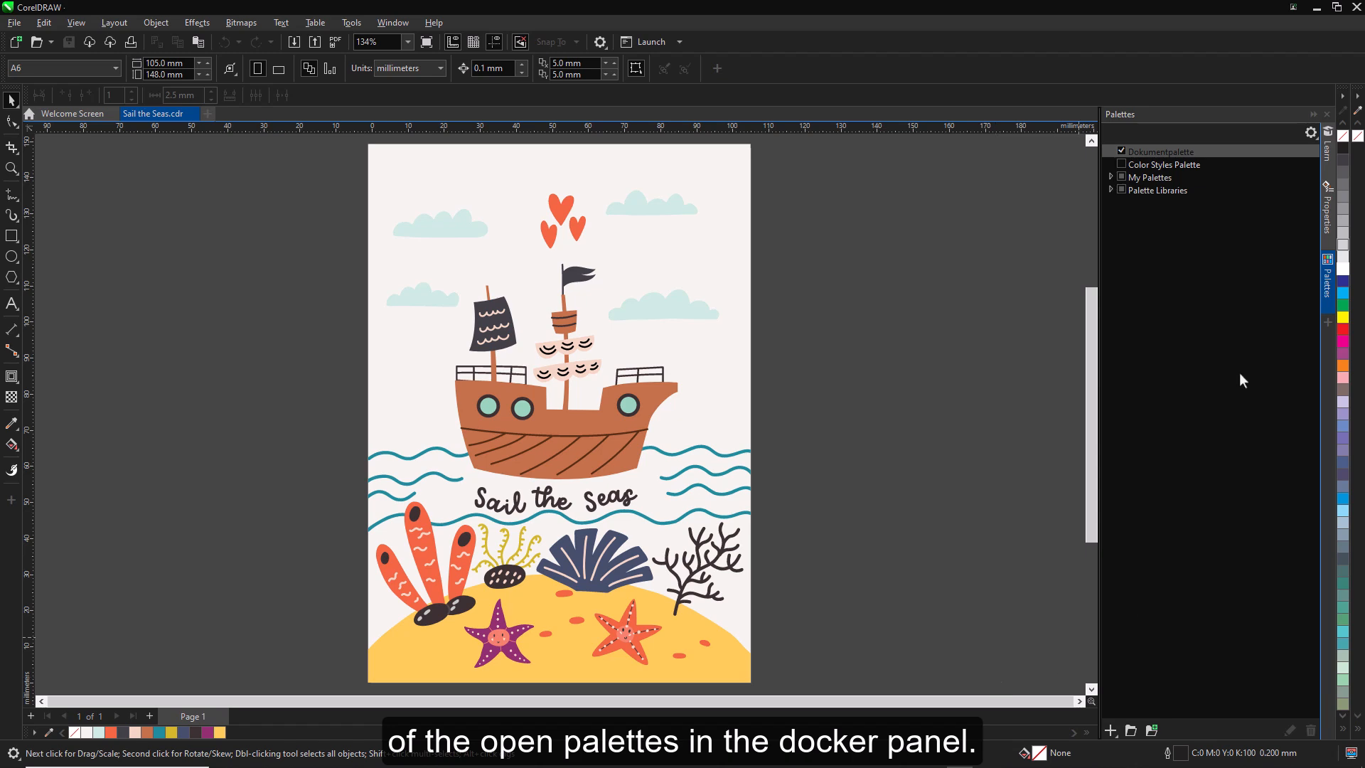
- Add cyan, lavender, dark blue, medium blue and sky blue from the default palette to Sailing, plus the orange-red sampled from the large heart
{"action": "left_click_drag", "start_coordinate": [1343, 294], "coordinate": [1358, 295]}
{"action": "left_click_drag", "start_coordinate": [1342, 401], "coordinate": [1358, 346]}
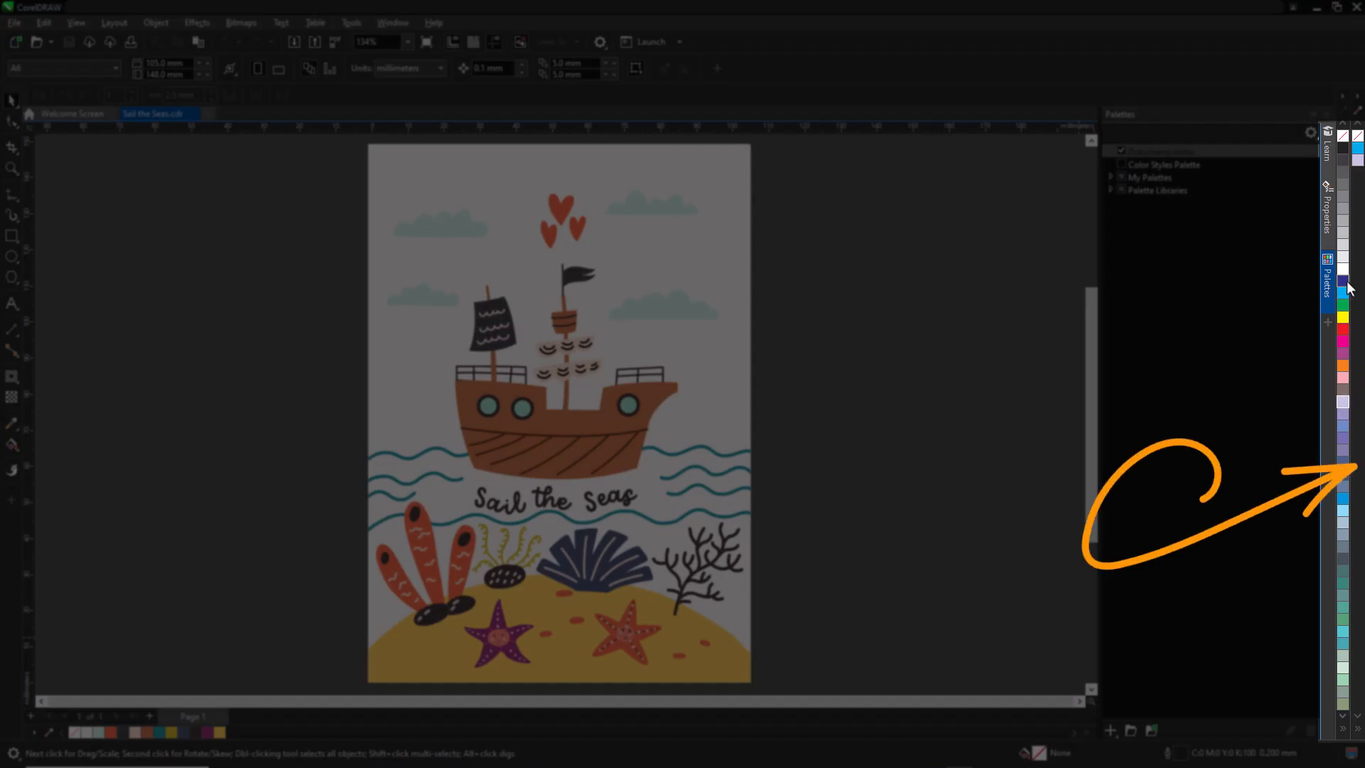
{"action": "left_click_drag", "start_coordinate": [1343, 280], "coordinate": [1358, 274]}
{"action": "left_click_drag", "start_coordinate": [1342, 425], "coordinate": [1361, 428]}
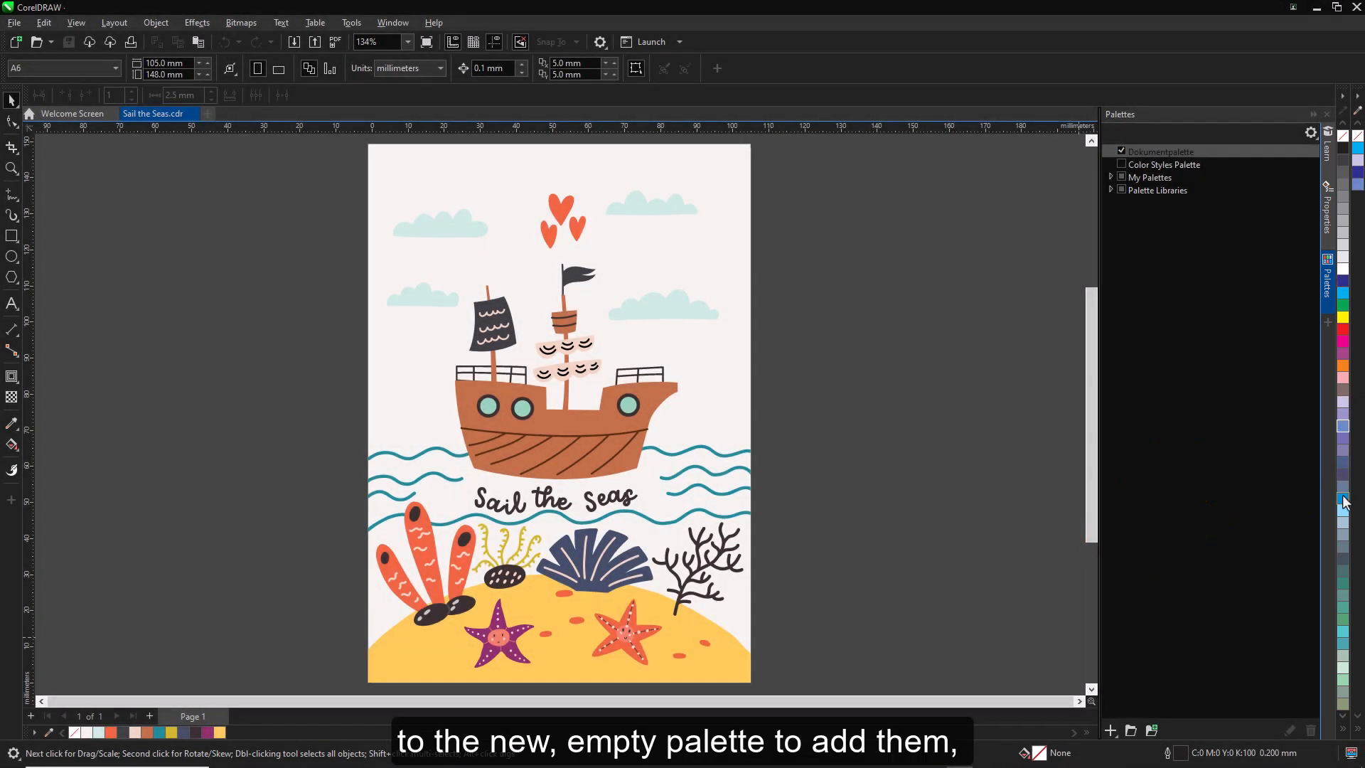
{"action": "left_click_drag", "start_coordinate": [1342, 498], "coordinate": [1357, 488]}
{"action": "left_click", "coordinate": [1356, 112]}
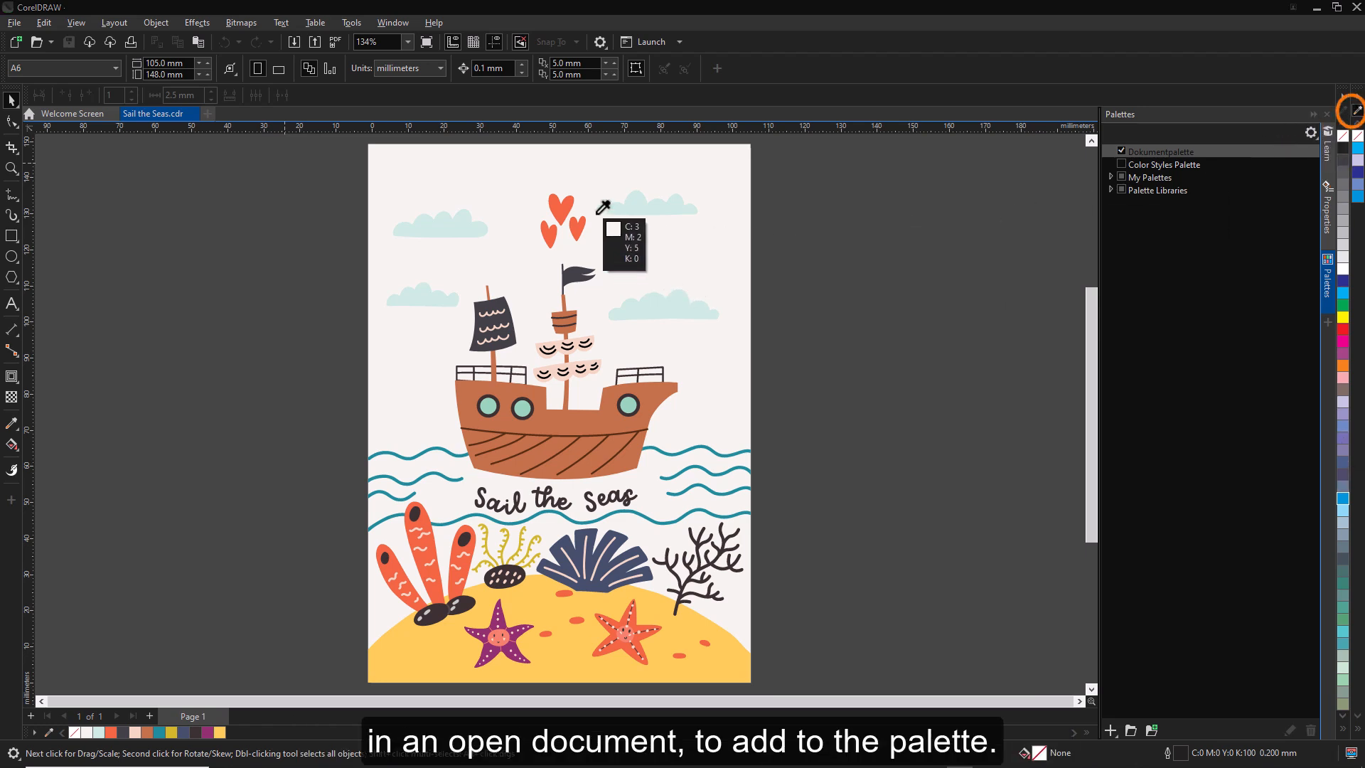
{"action": "left_click", "coordinate": [562, 196]}
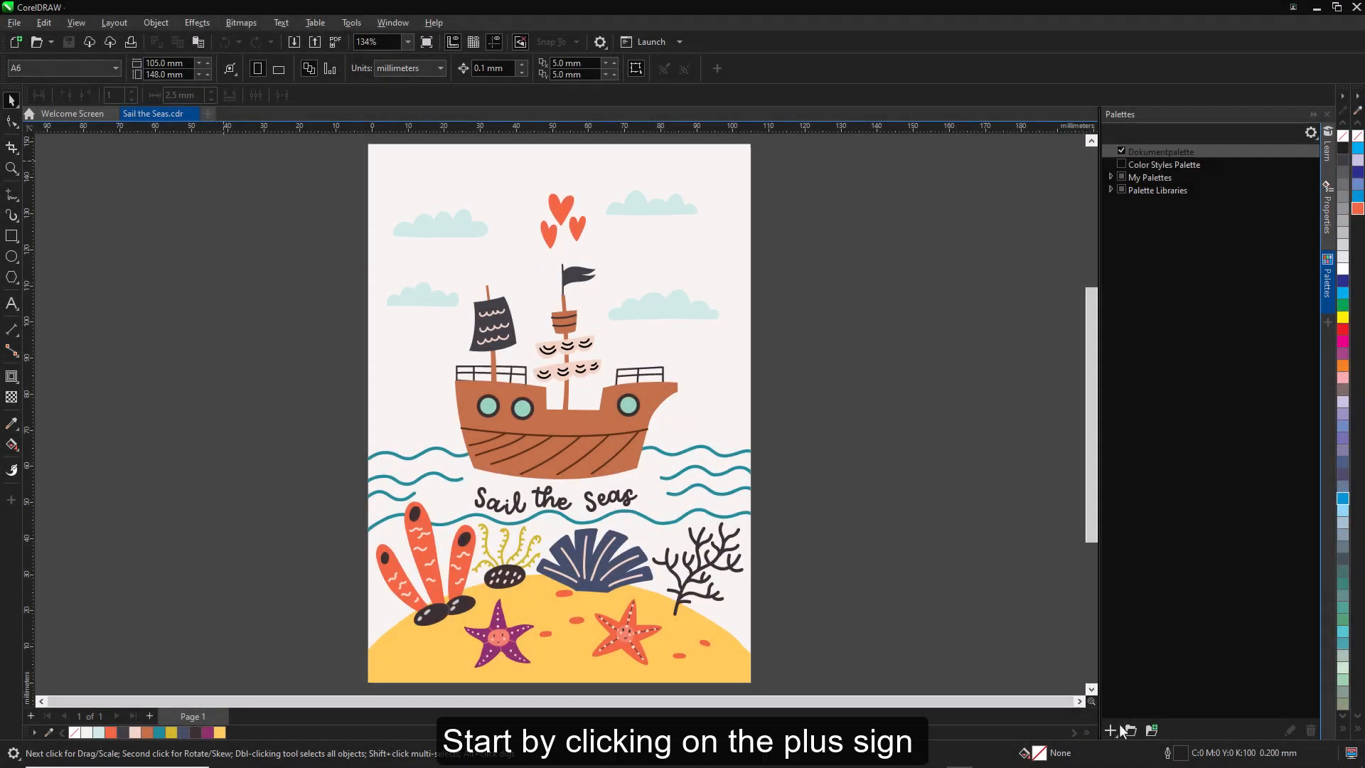
- Create a new palette from the document, save it as Sail the Seas, and float it over the workspace
{"action": "left_click", "coordinate": [1113, 733]}
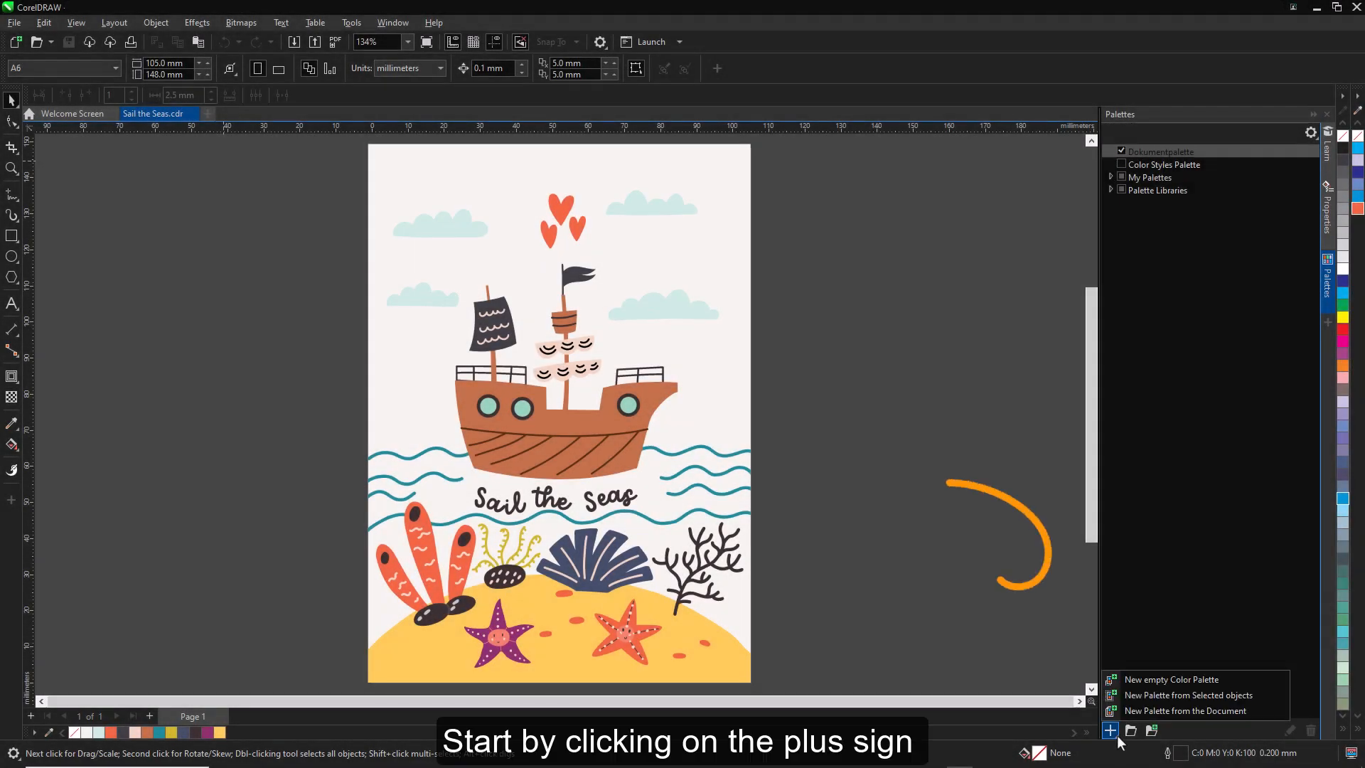
{"action": "left_click", "coordinate": [1259, 709]}
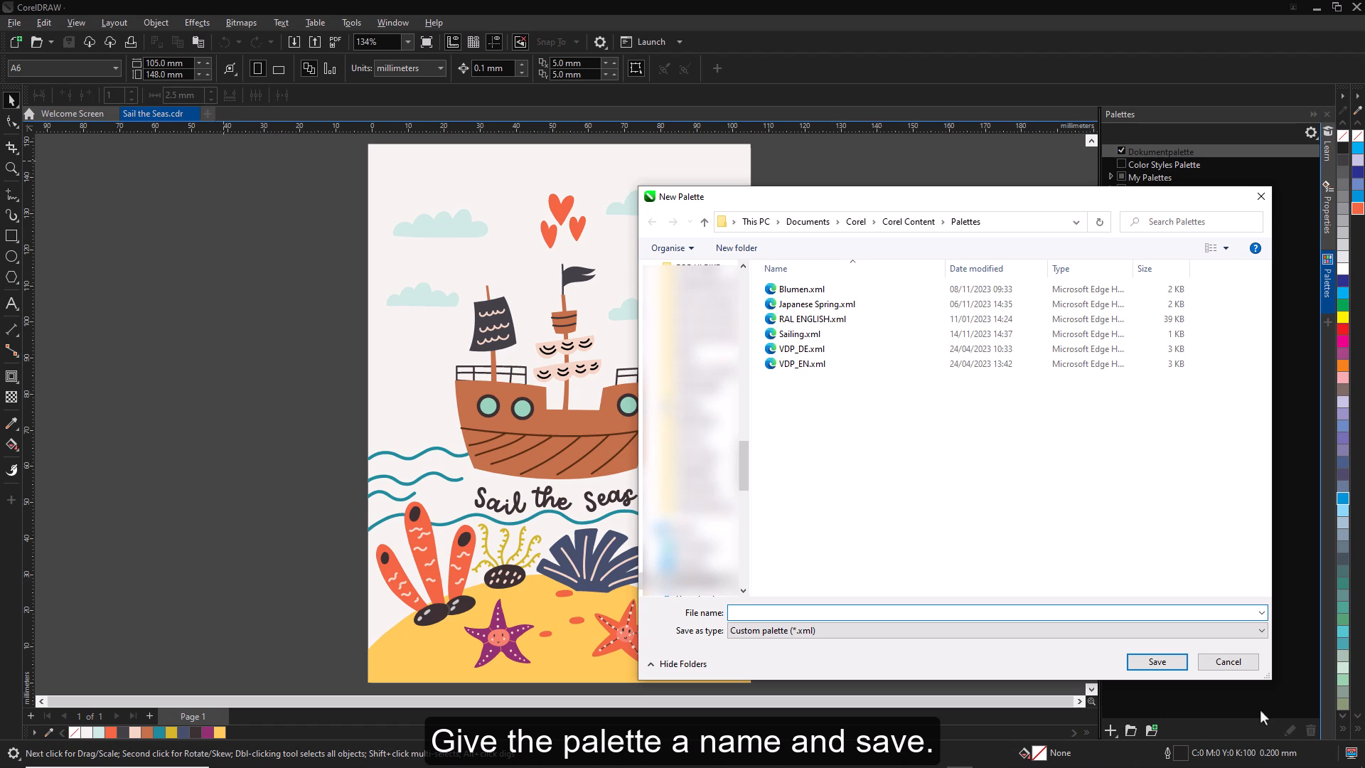
{"action": "type", "text": "Sail the Seas"}
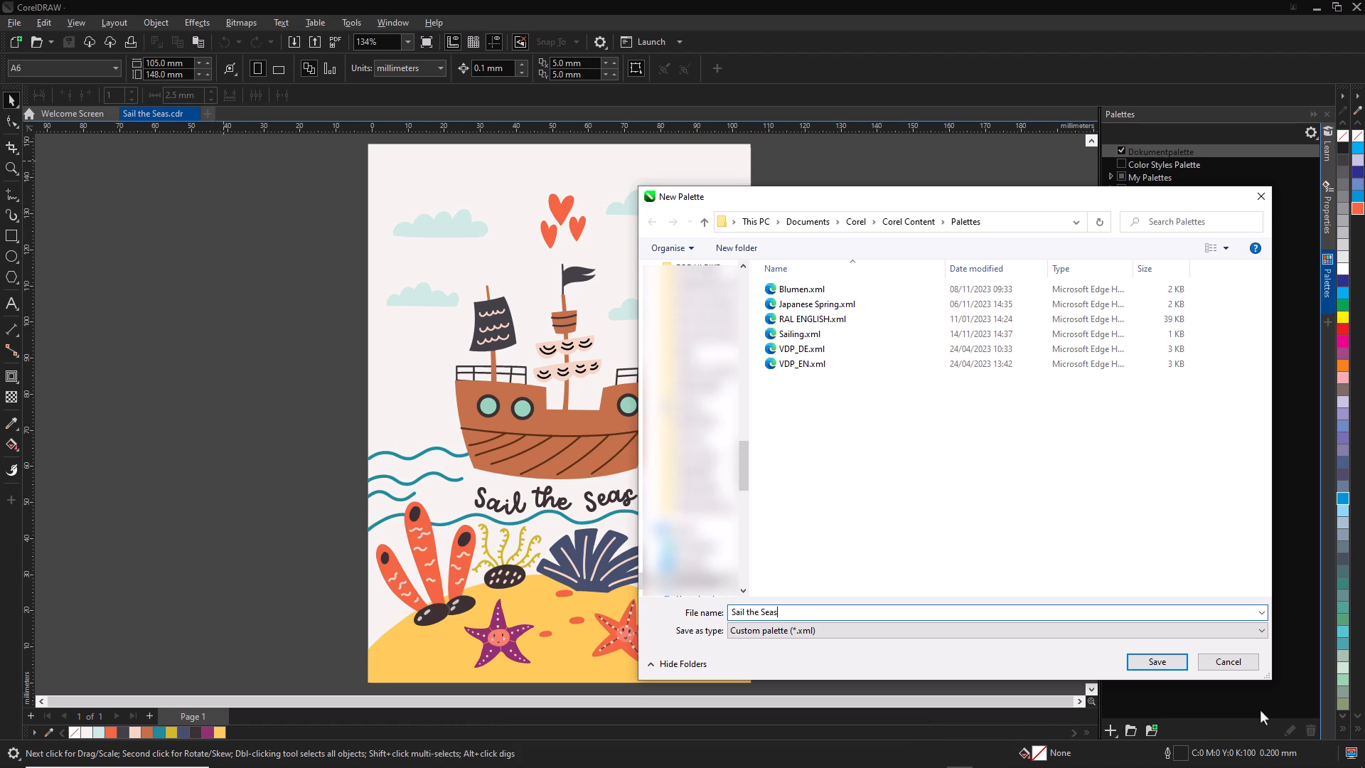
{"action": "left_click", "coordinate": [1170, 668]}
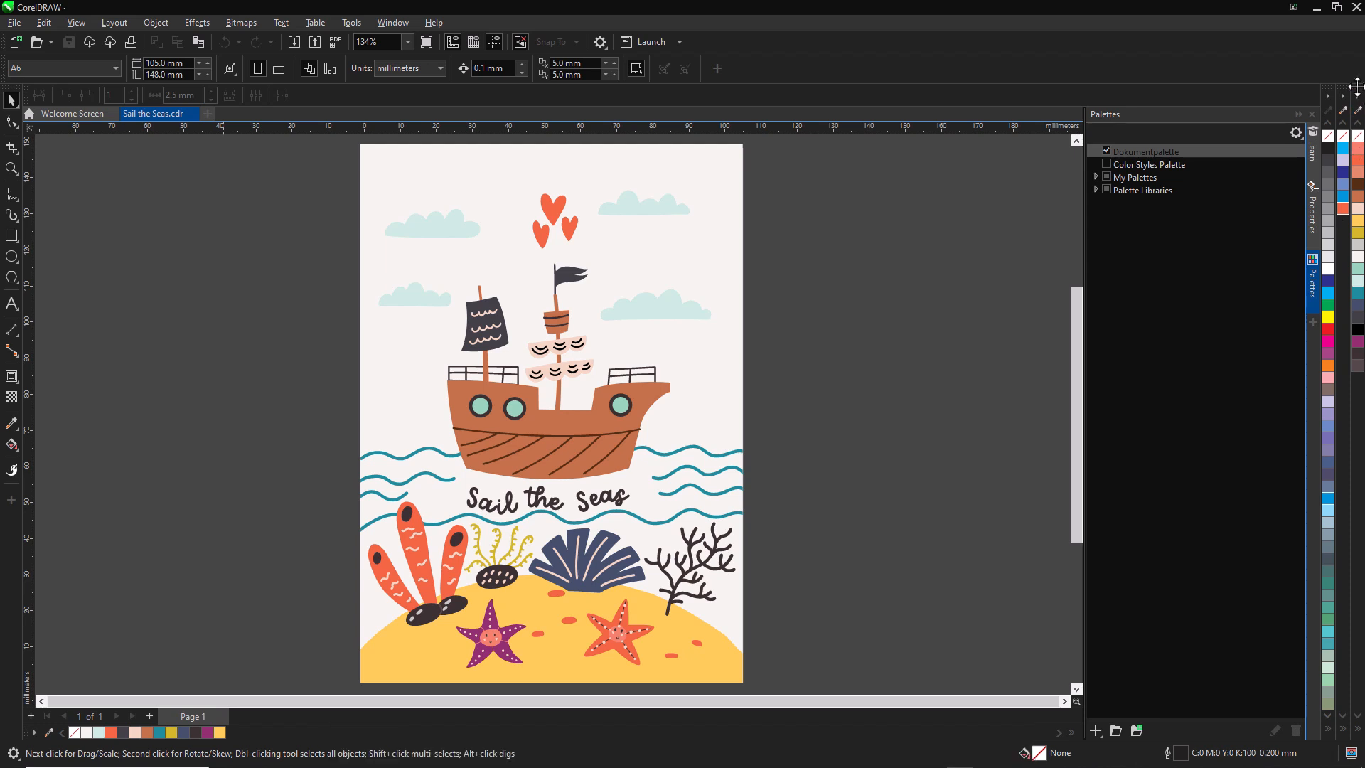
{"action": "left_click_drag", "start_coordinate": [1356, 86], "coordinate": [879, 249]}
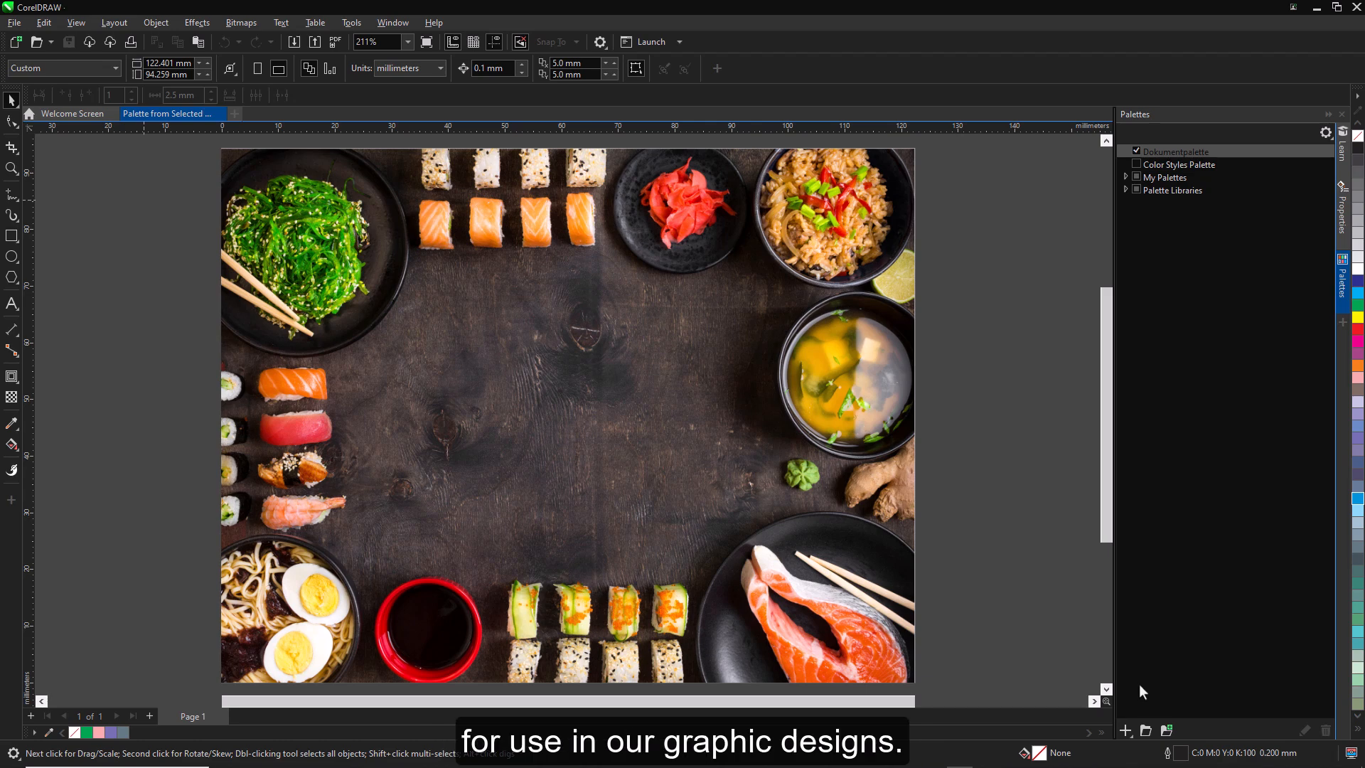
- Create a new palette from the selected sushi photo and save it as Sushi Palette
{"action": "left_click", "coordinate": [685, 485]}
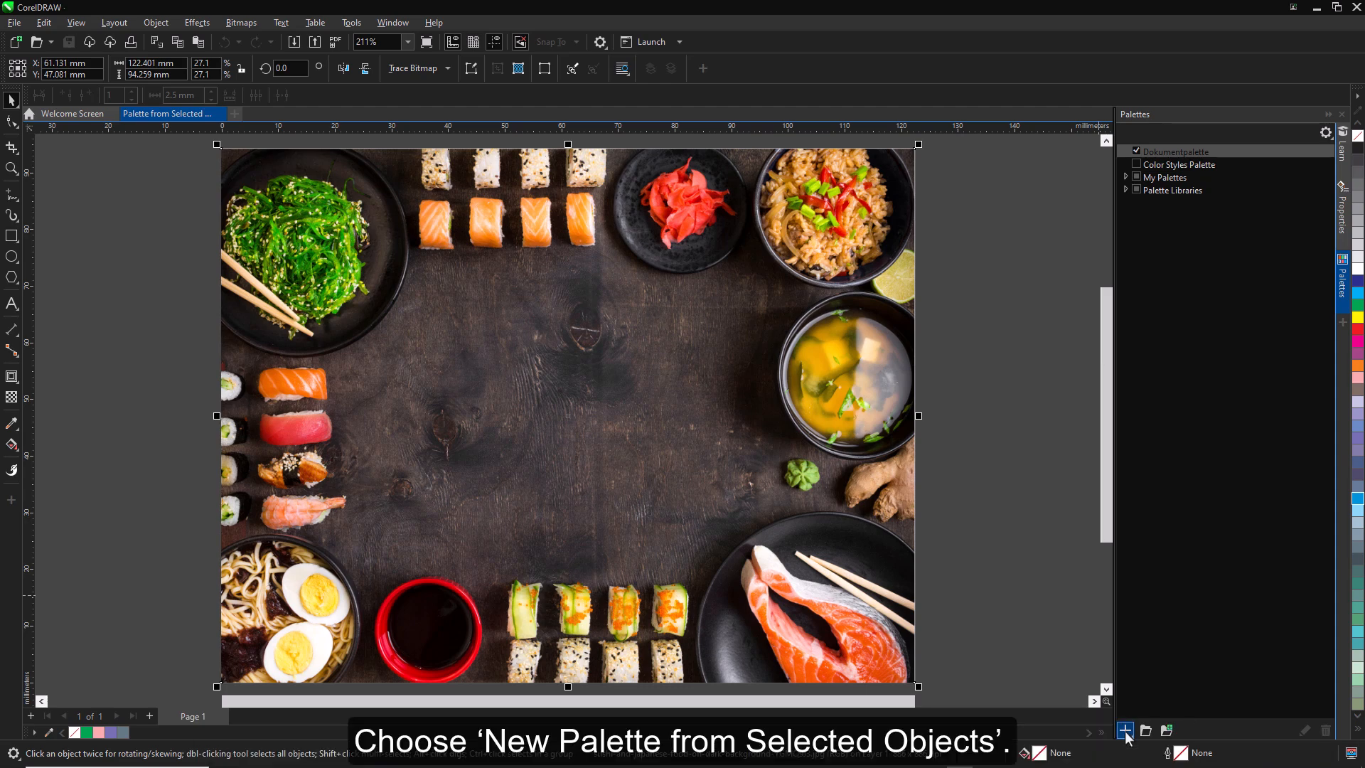
{"action": "left_click", "coordinate": [1125, 731]}
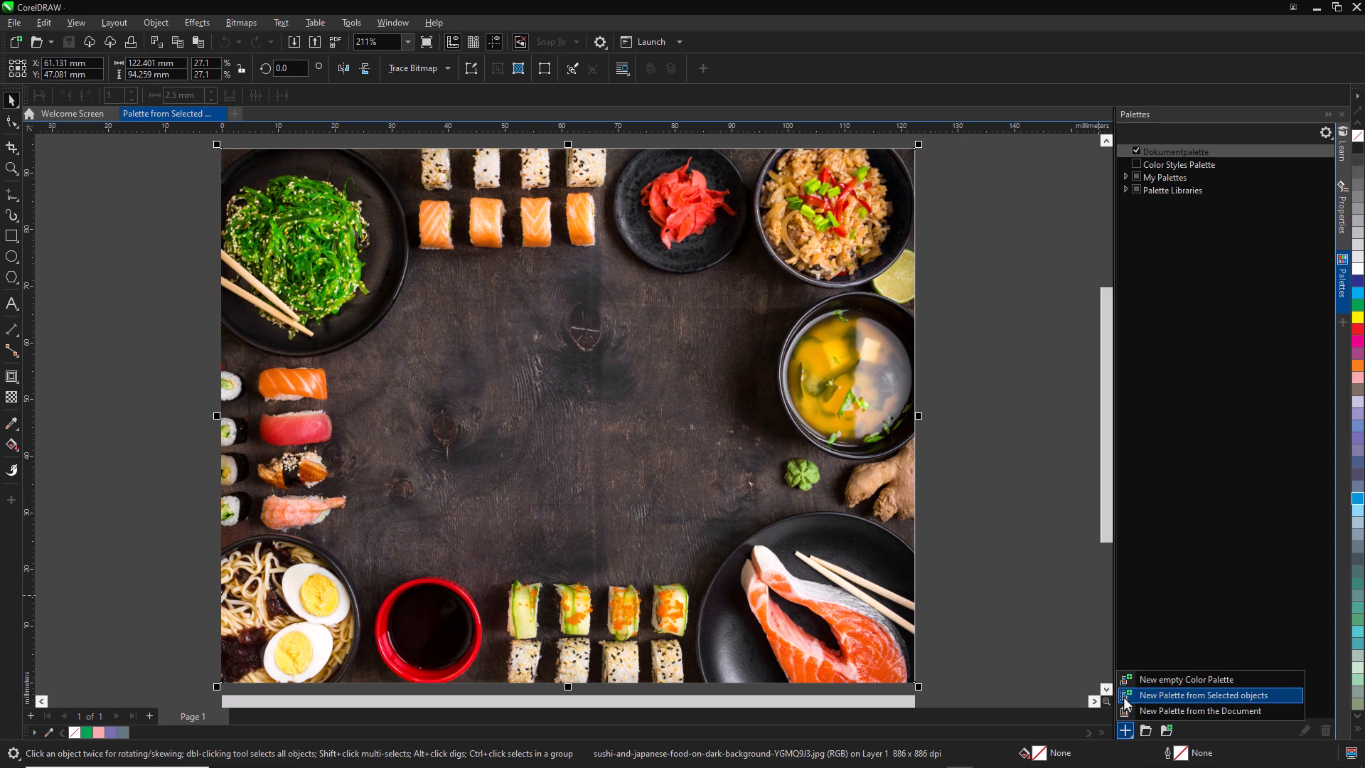
{"action": "left_click", "coordinate": [1123, 696]}
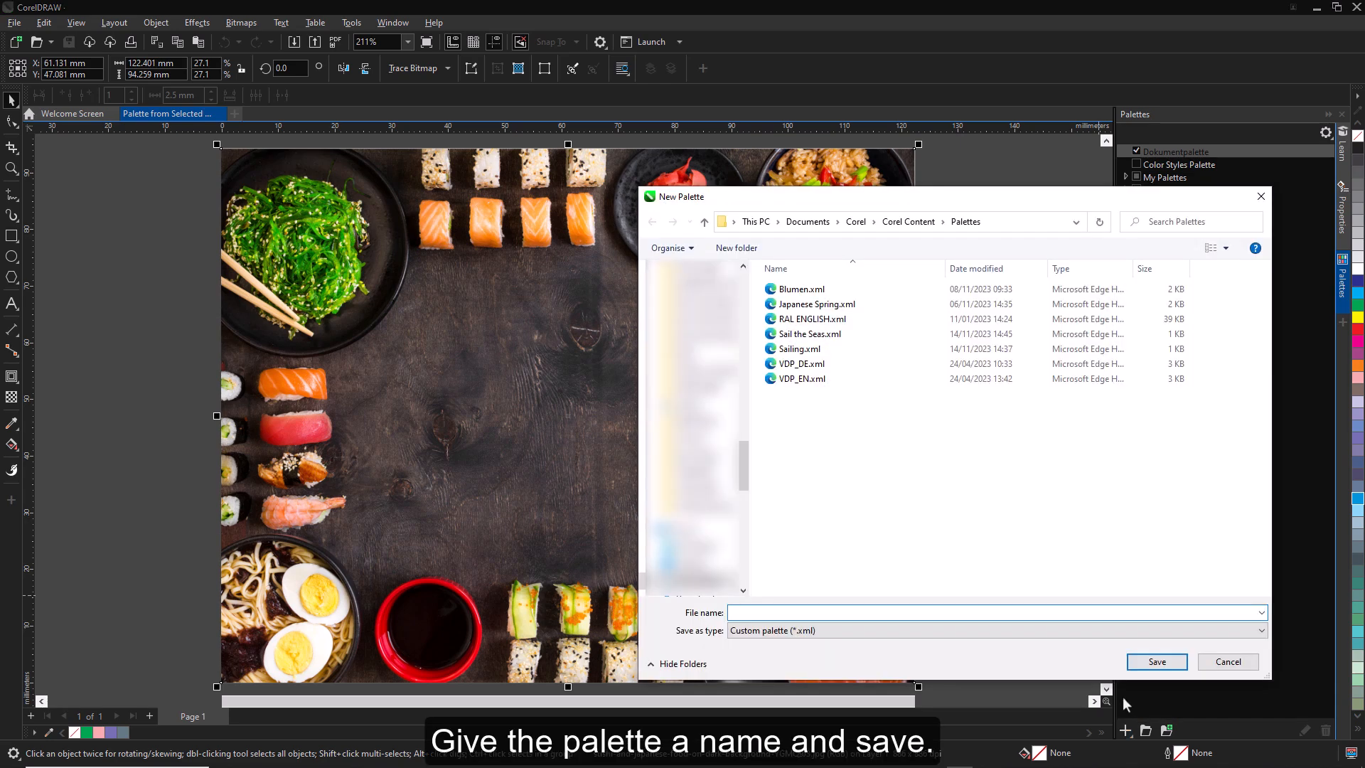
{"action": "type", "text": "Sushi Palette"}
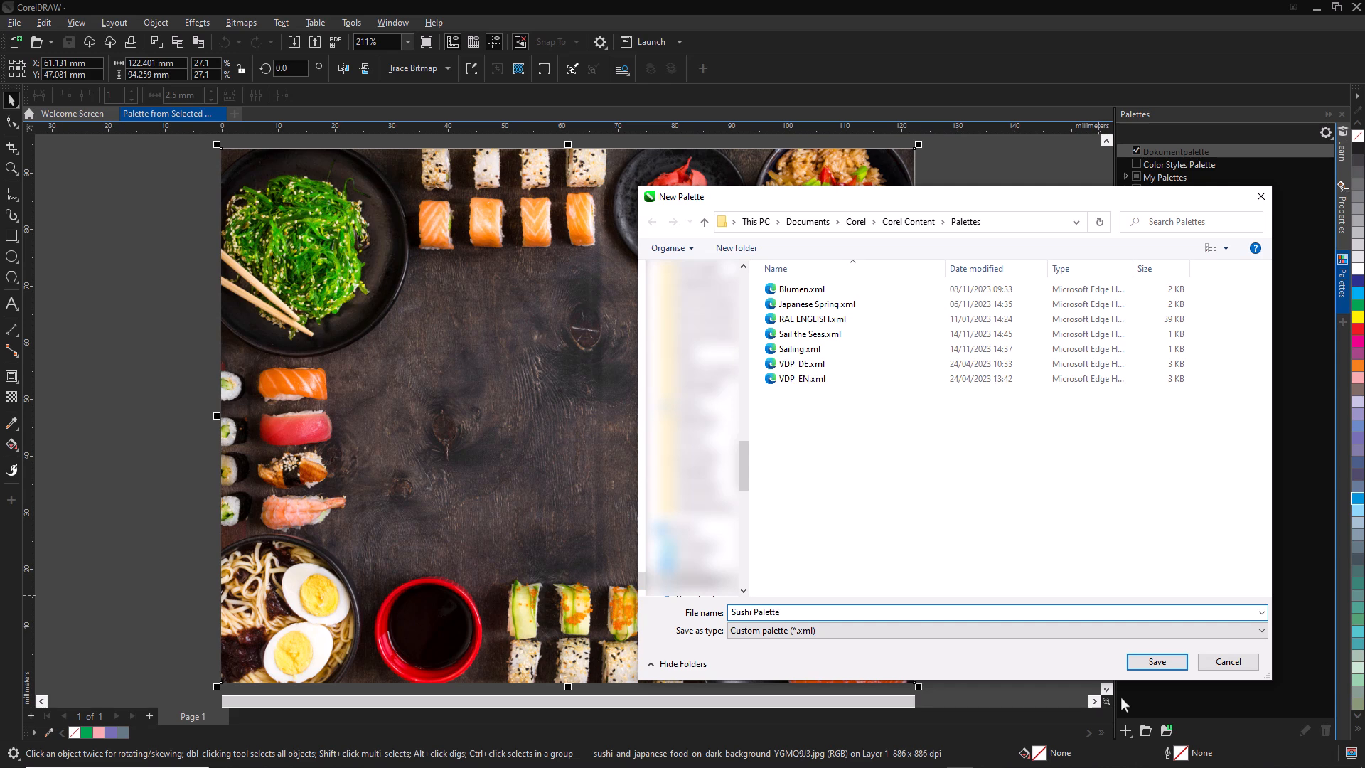
{"action": "left_click", "coordinate": [1180, 667]}
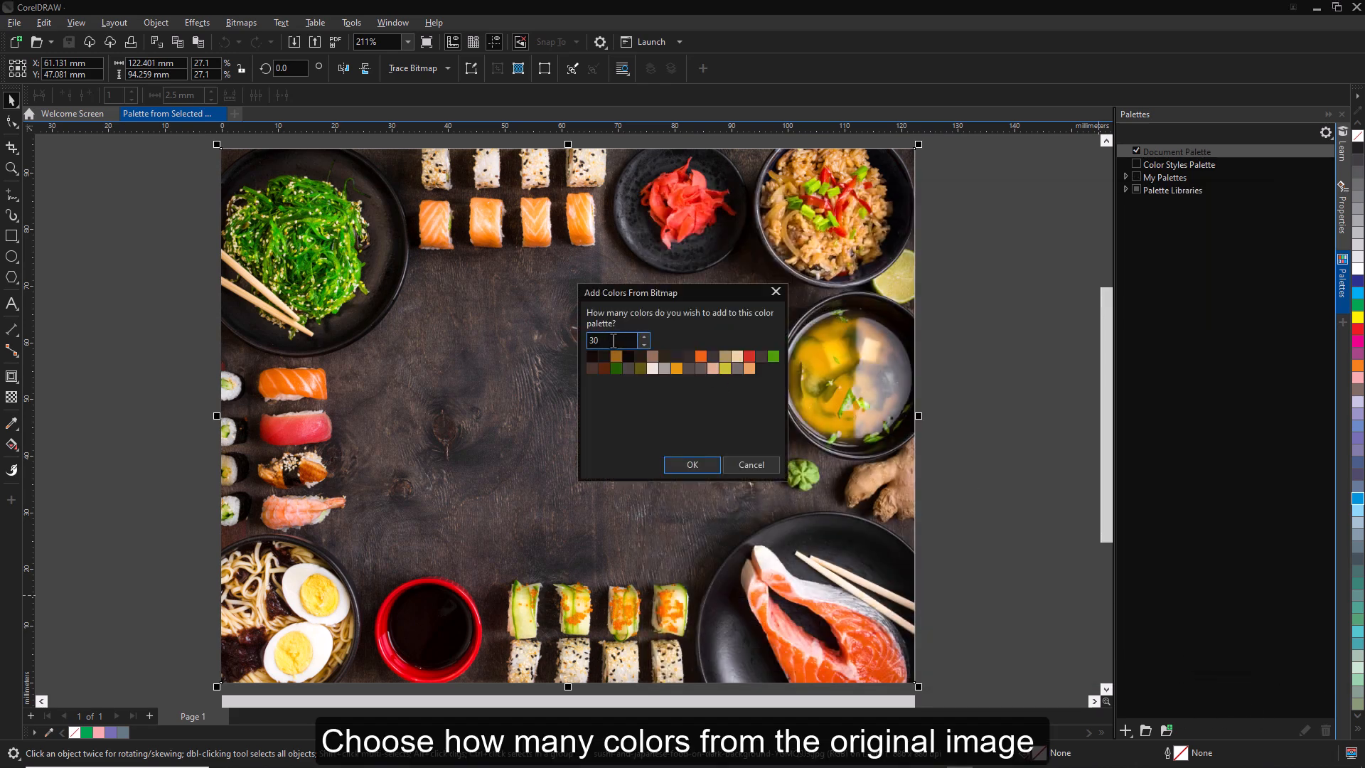
- Add 40 colors from the bitmap to Sushi Palette and float the palette beside the photo
{"action": "left_click_drag", "start_coordinate": [614, 341], "coordinate": [589, 342]}
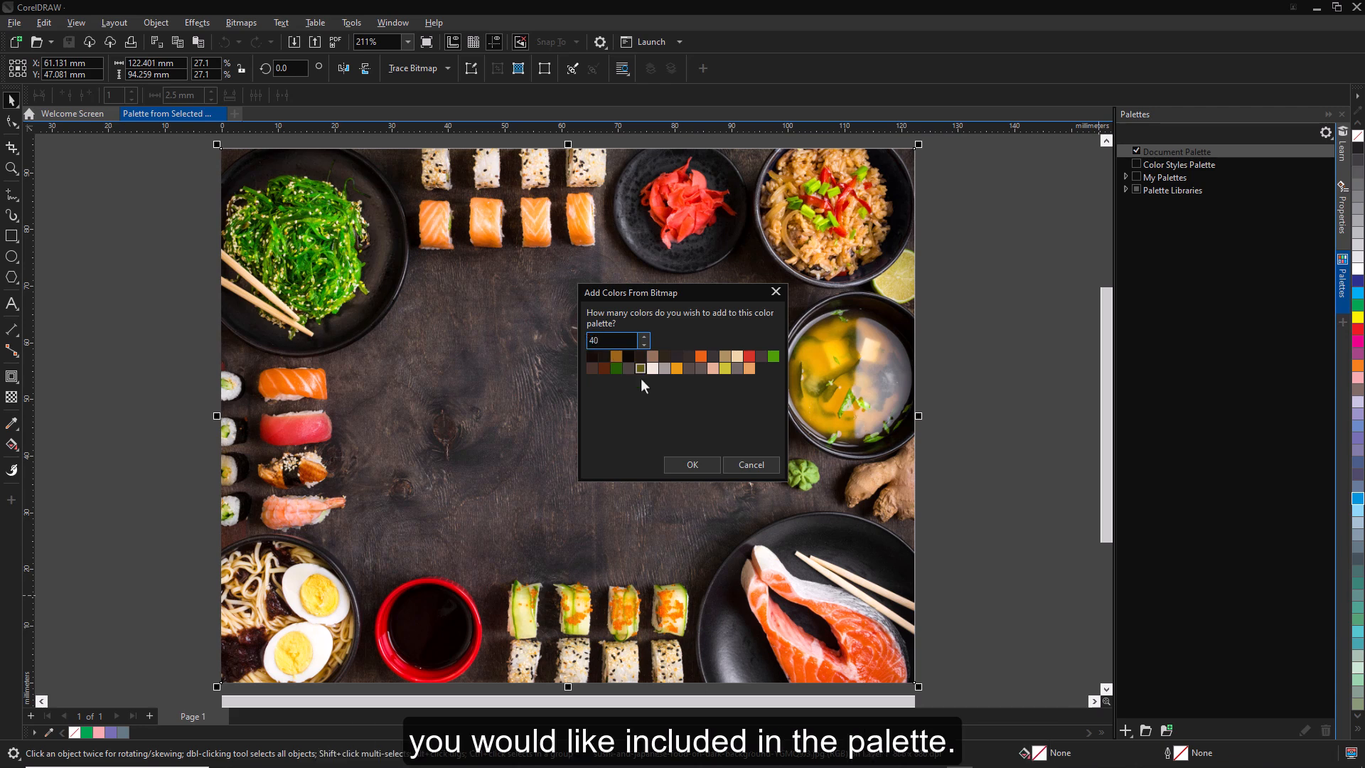
{"action": "left_click", "coordinate": [689, 464]}
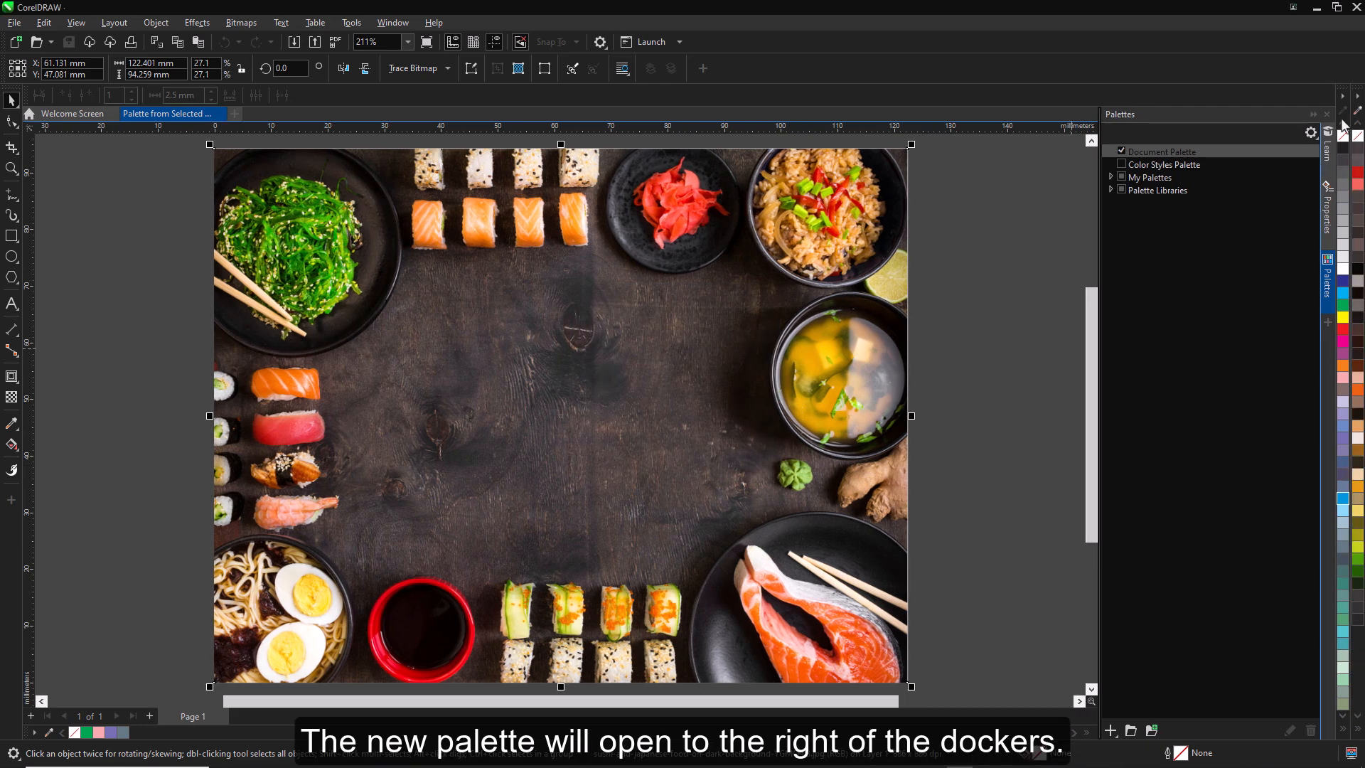
{"action": "left_click_drag", "start_coordinate": [1353, 87], "coordinate": [988, 243]}
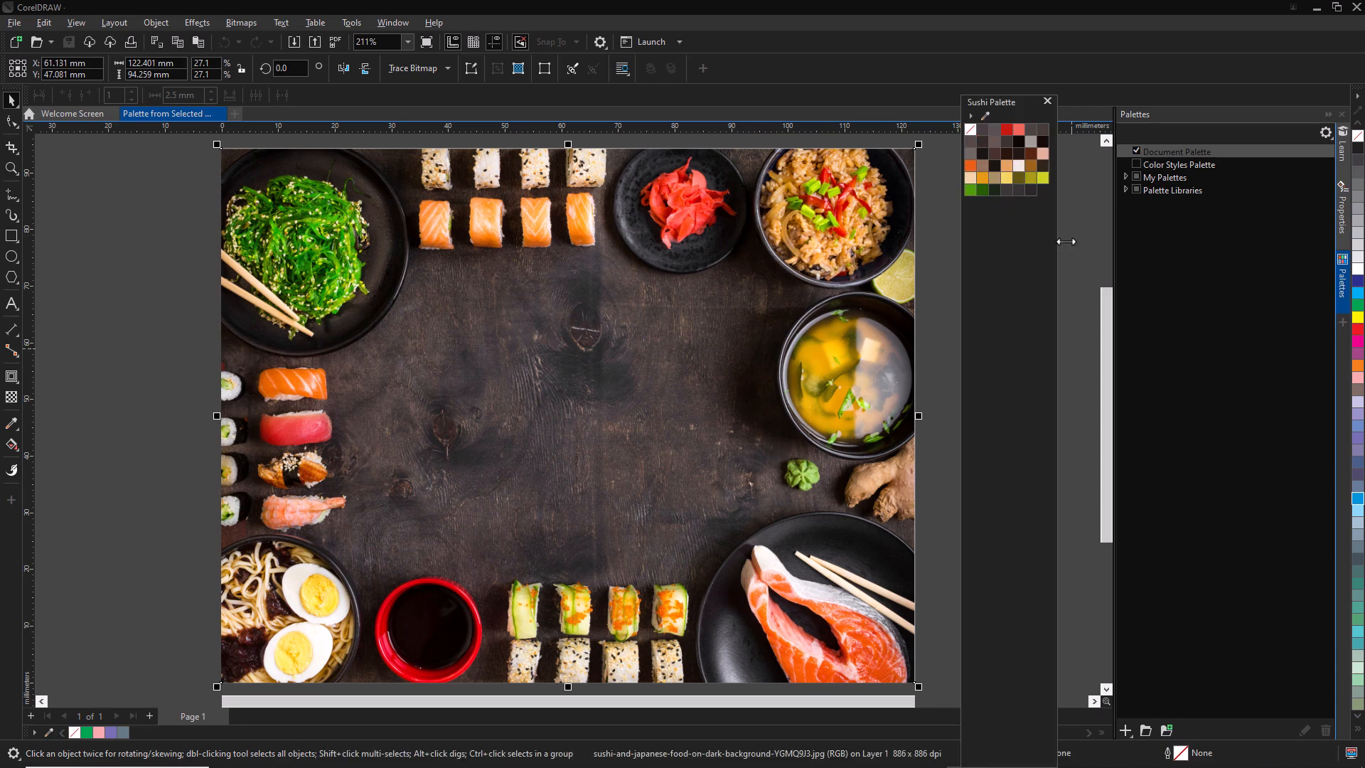
{"action": "left_click_drag", "start_coordinate": [1042, 96], "coordinate": [998, 284]}
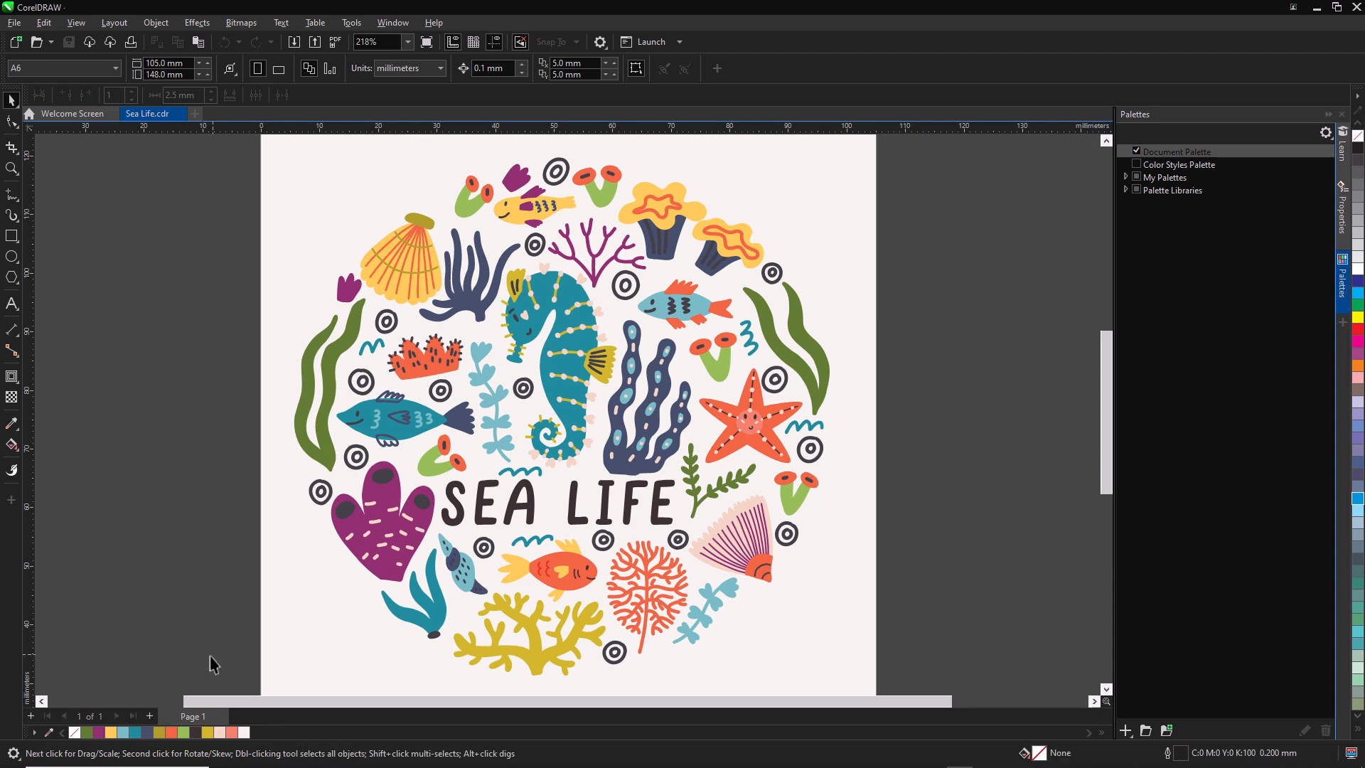
- Save the Sea Life drawing's document palette as a custom palette named Sea Life, and float that palette over the workspace
{"action": "left_click", "coordinate": [34, 732]}
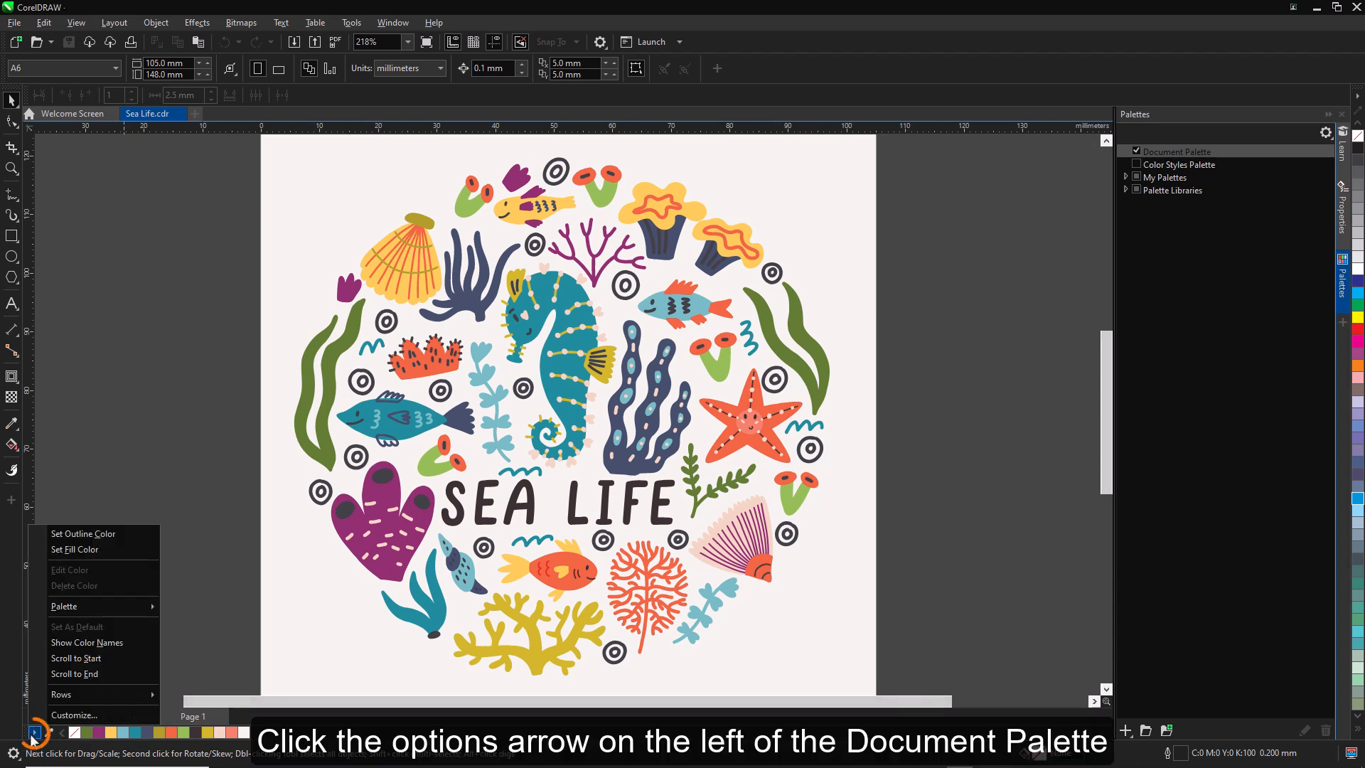
{"action": "mouse_move", "coordinate": [77, 607]}
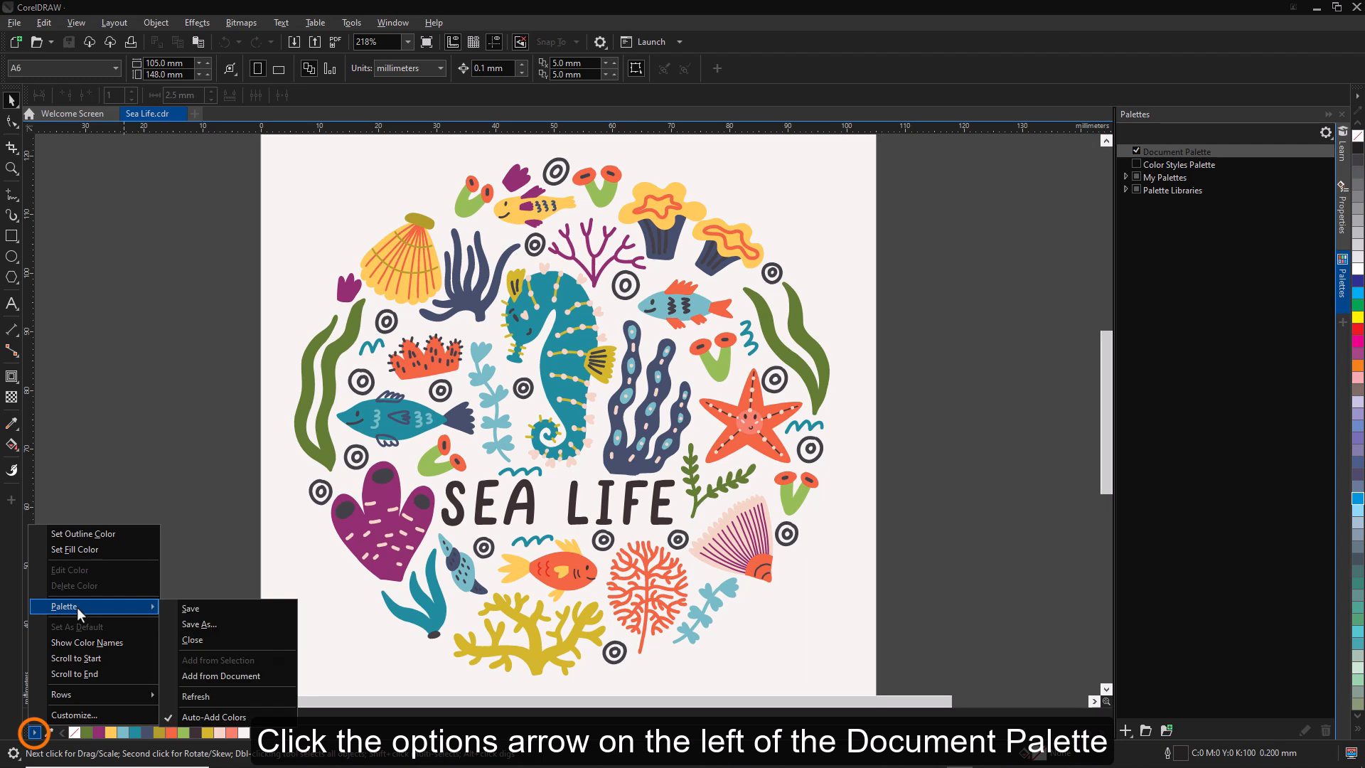
{"action": "left_click", "coordinate": [219, 624]}
{"action": "type", "text": "Sea"}
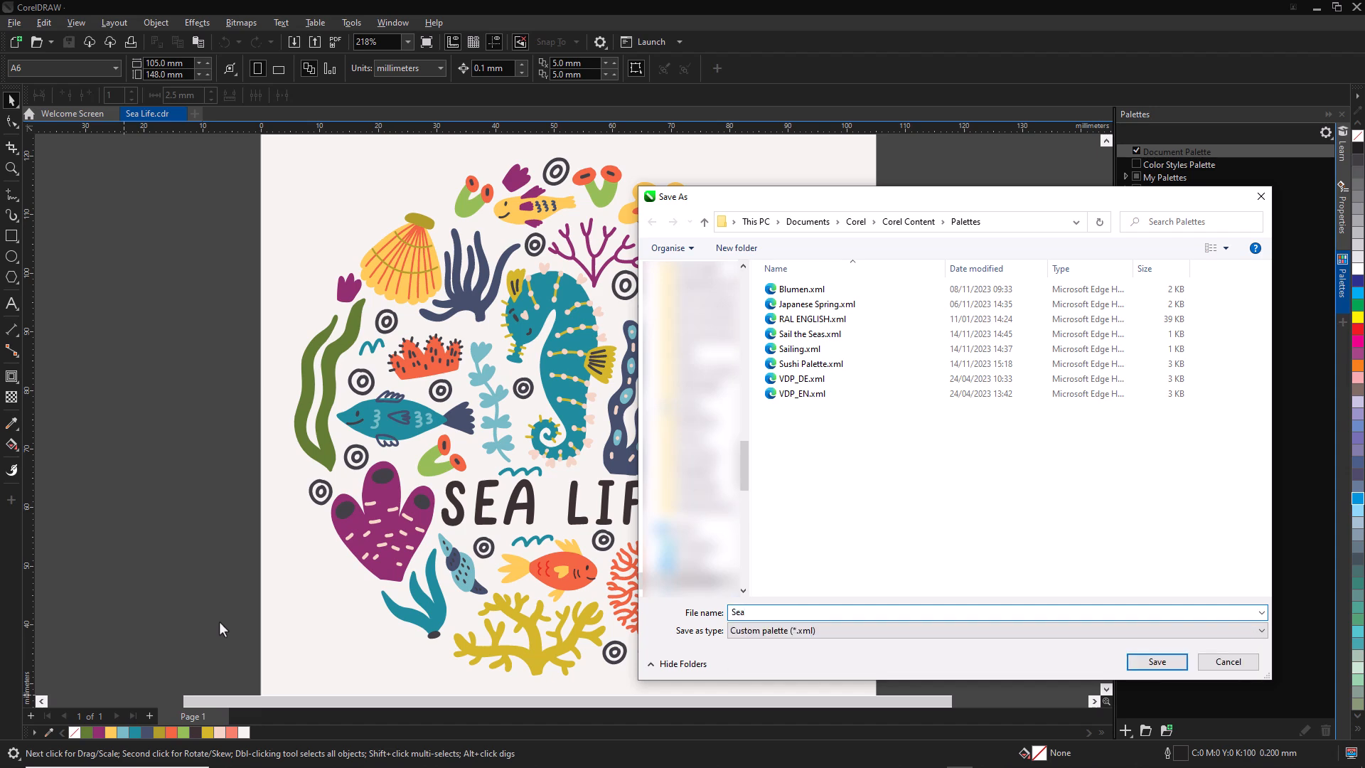
{"action": "type", "text": " Life"}
{"action": "left_click", "coordinate": [1153, 661]}
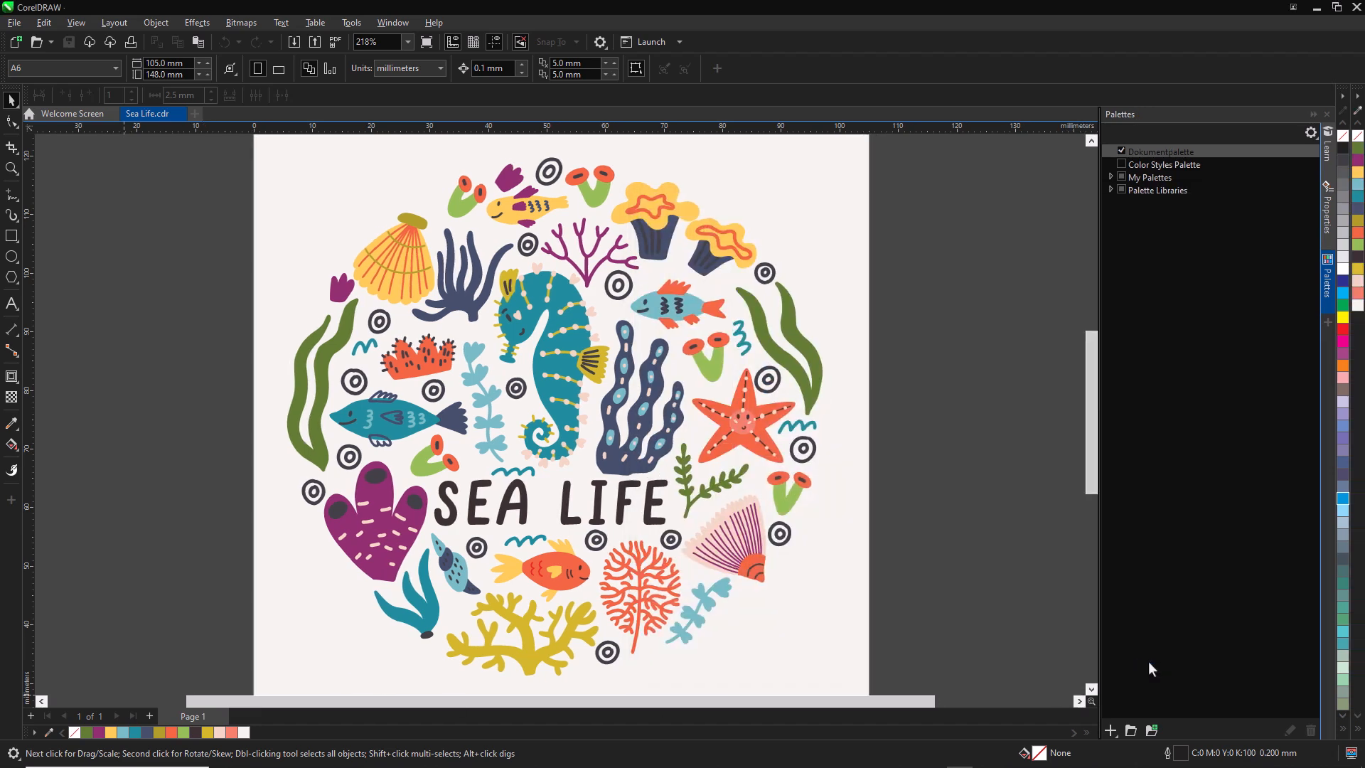
{"action": "left_click", "coordinate": [1110, 176]}
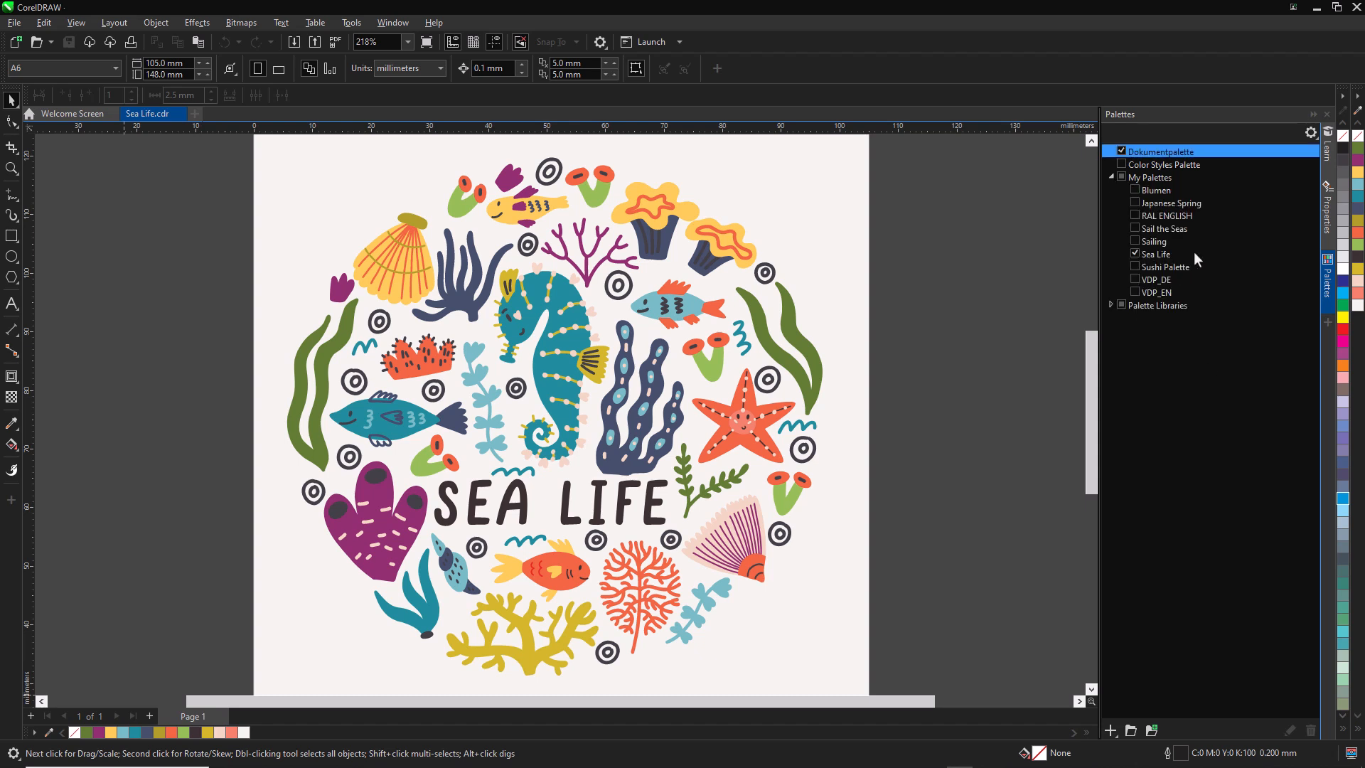
{"action": "left_click_drag", "start_coordinate": [1354, 96], "coordinate": [970, 310]}
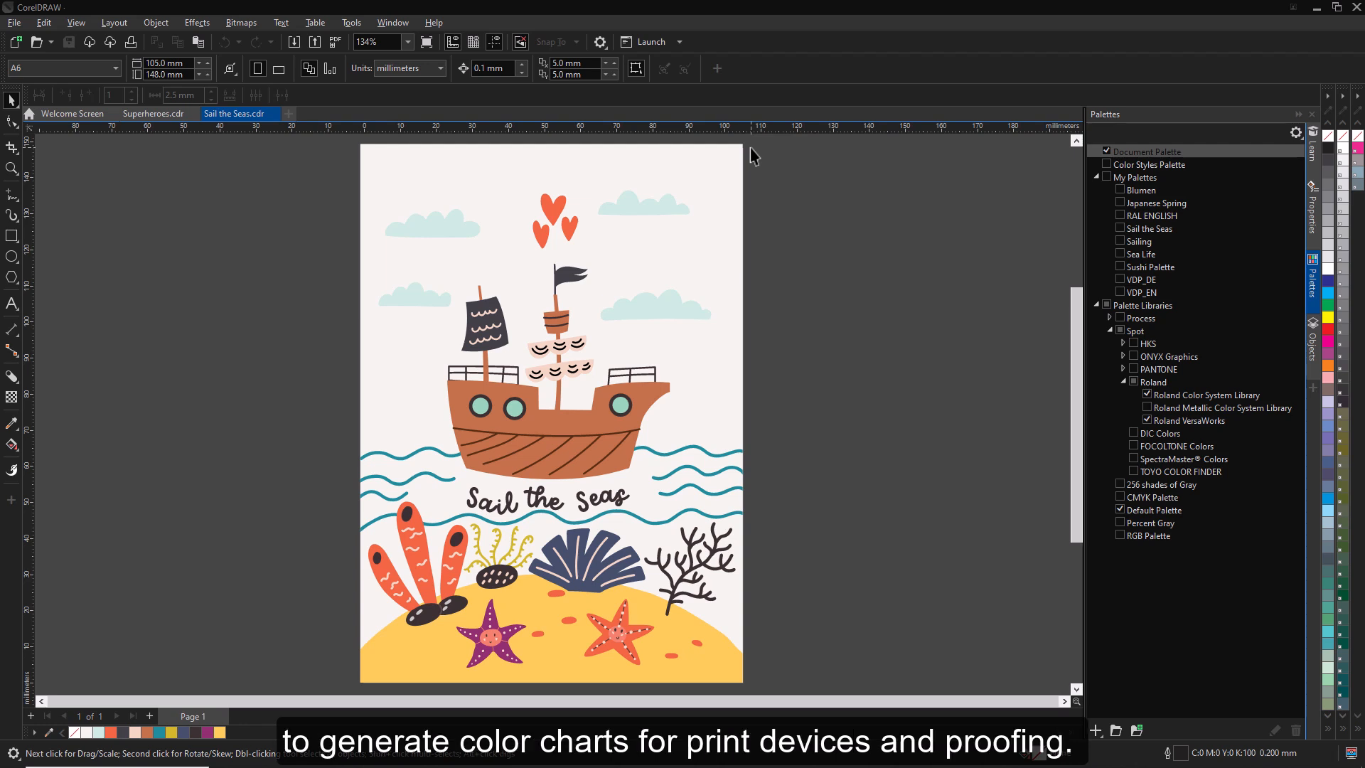
- Run the macro from the ColorChartCreator project to start creating a color swatch chart
{"action": "left_click", "coordinate": [352, 25]}
{"action": "mouse_move", "coordinate": [370, 97]}
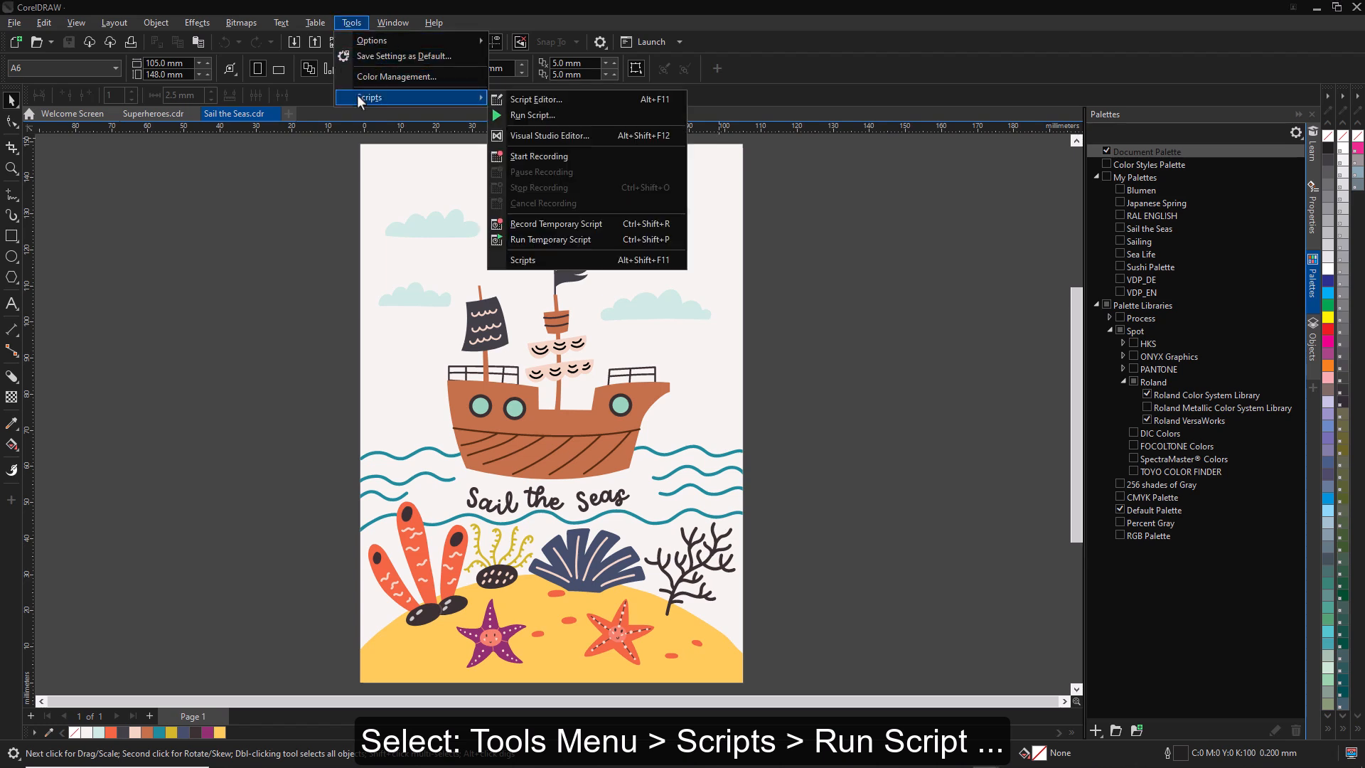
{"action": "left_click", "coordinate": [667, 116]}
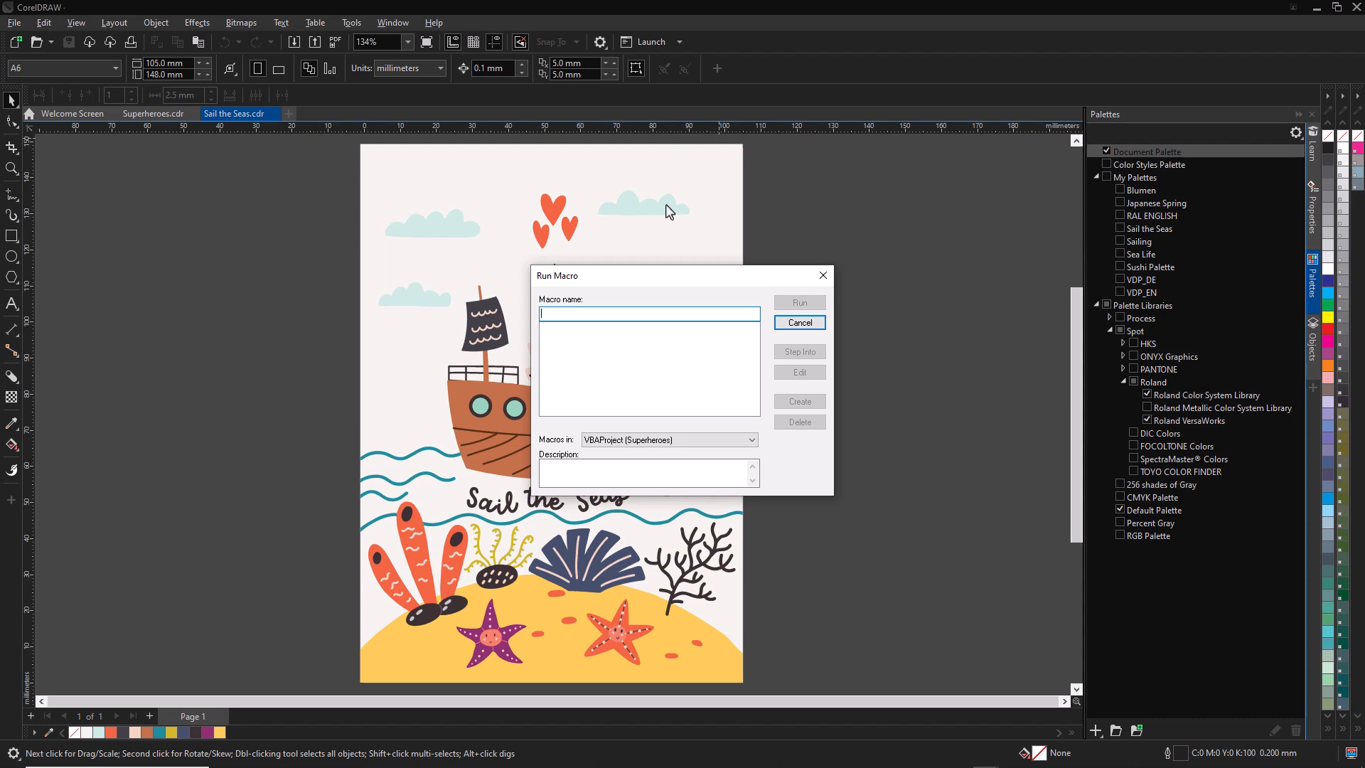
{"action": "left_click", "coordinate": [751, 440]}
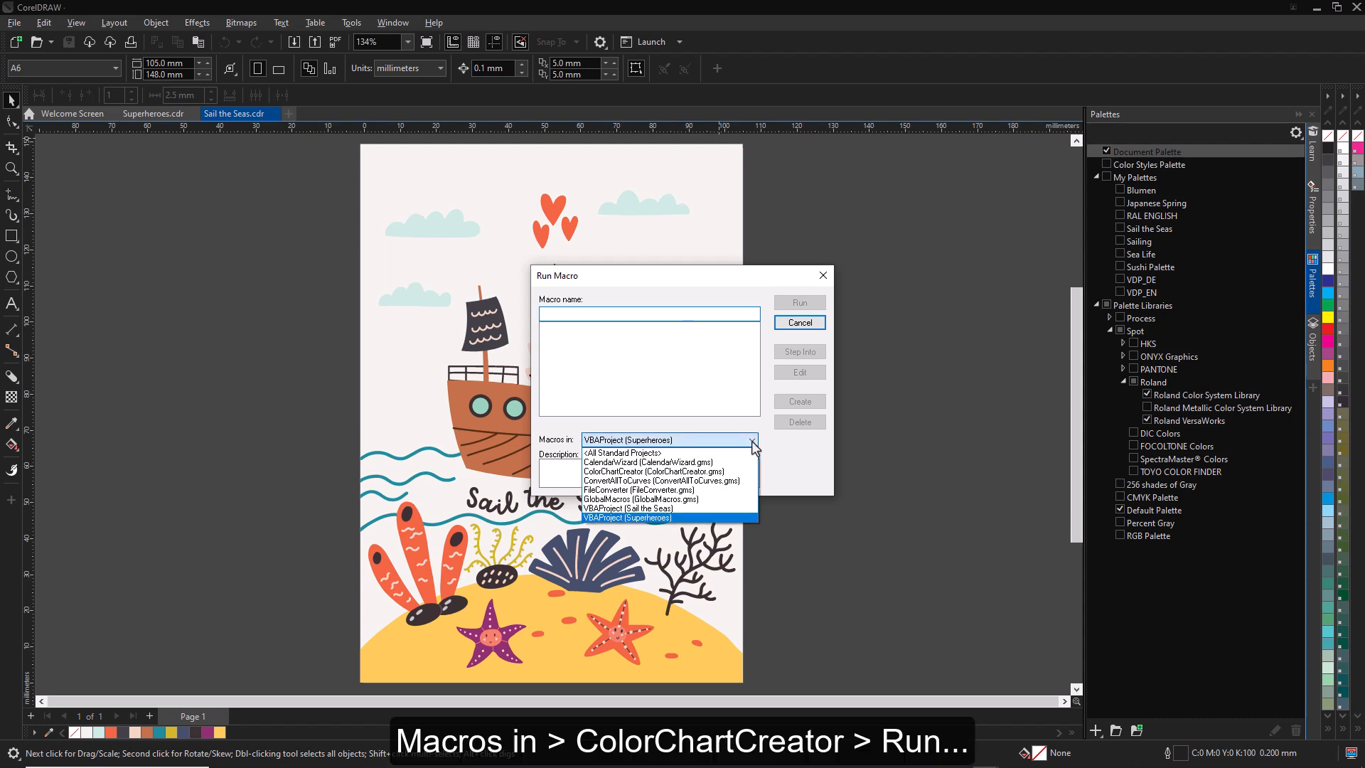
{"action": "left_click", "coordinate": [731, 475]}
{"action": "left_click", "coordinate": [800, 302]}
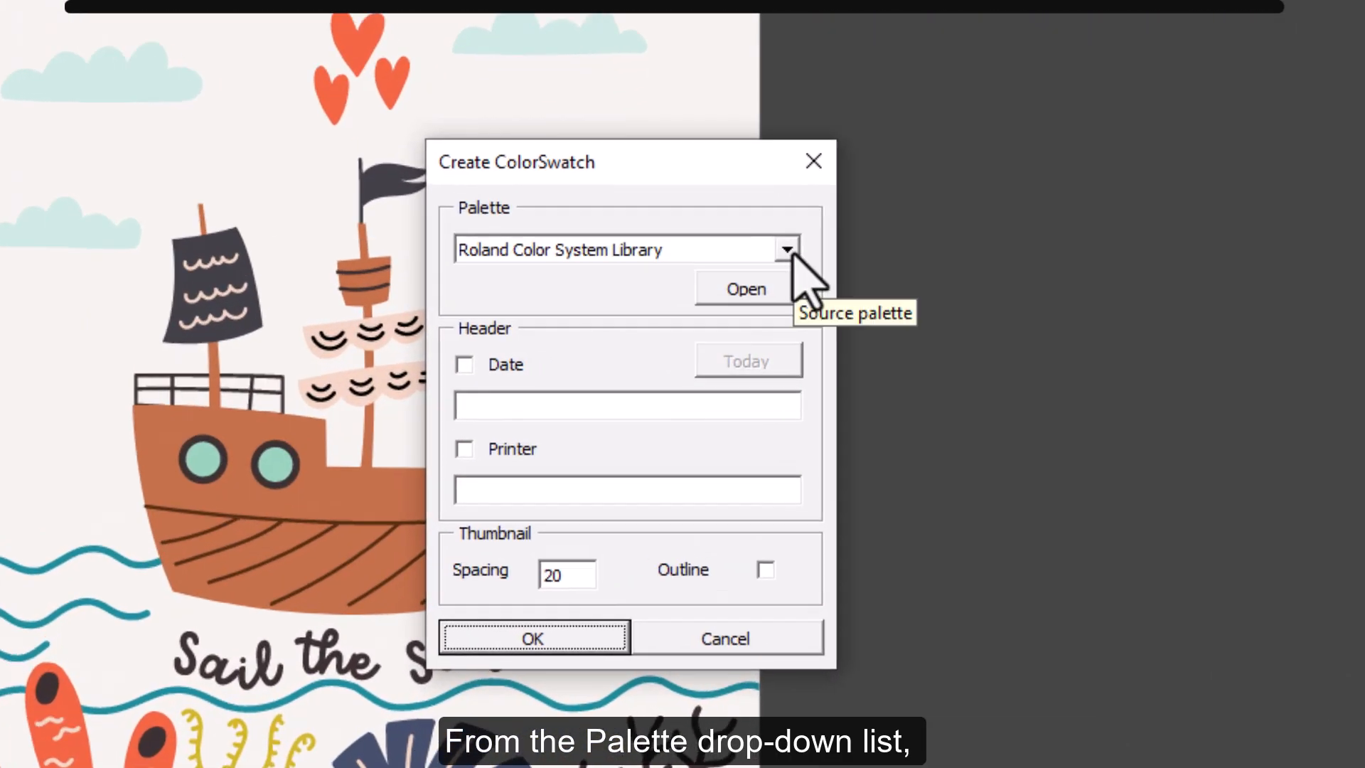
- Generate the color swatch chart from the Roland Color System Library palette with a thumbnail spacing of 20
{"action": "left_click", "coordinate": [764, 292]}
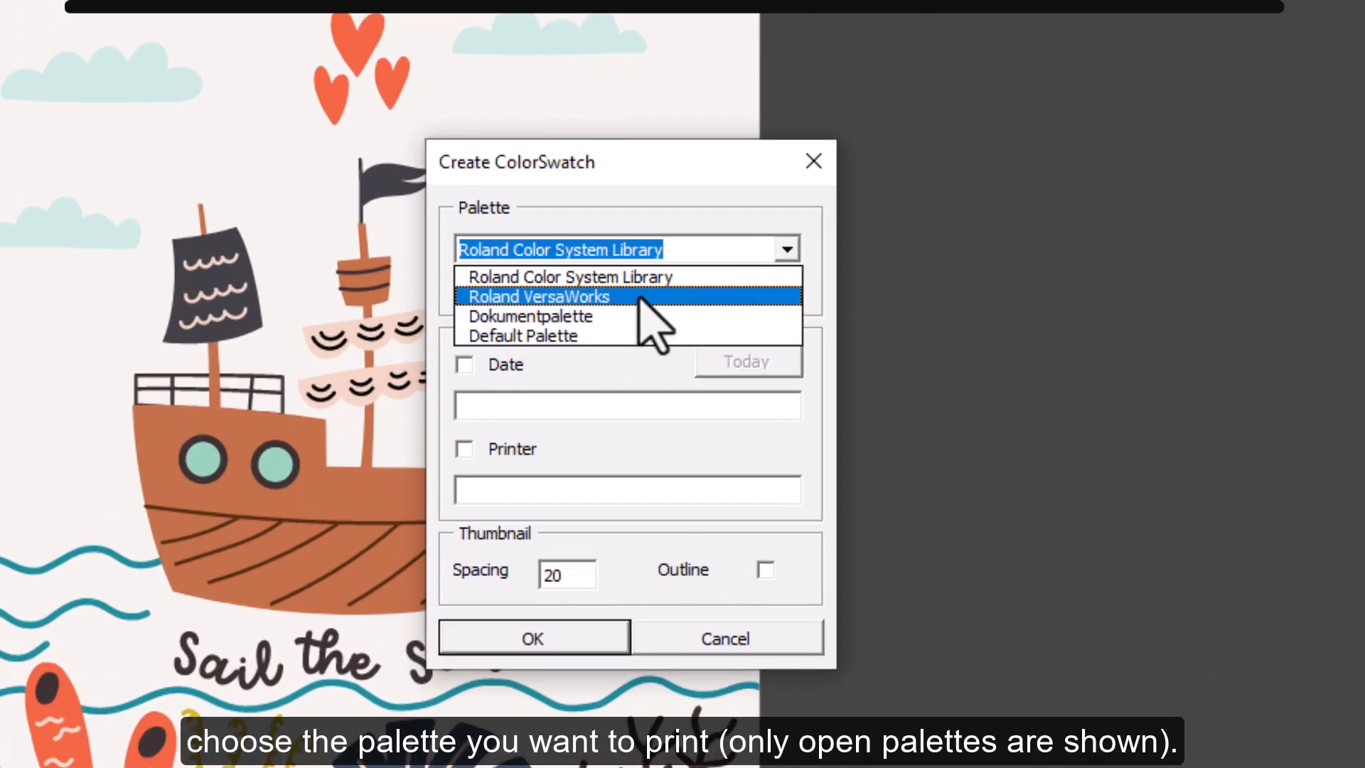
{"action": "left_click", "coordinate": [664, 281]}
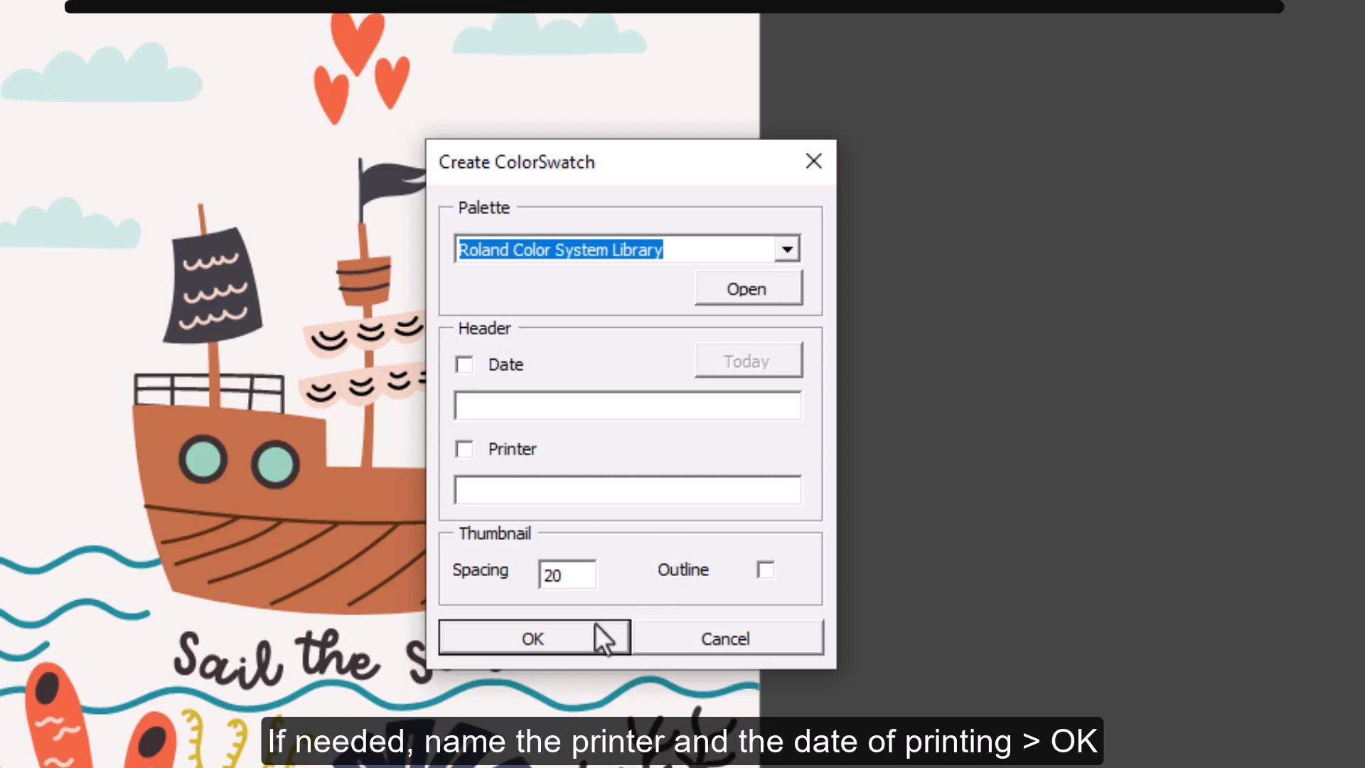
{"action": "left_click", "coordinate": [583, 639]}
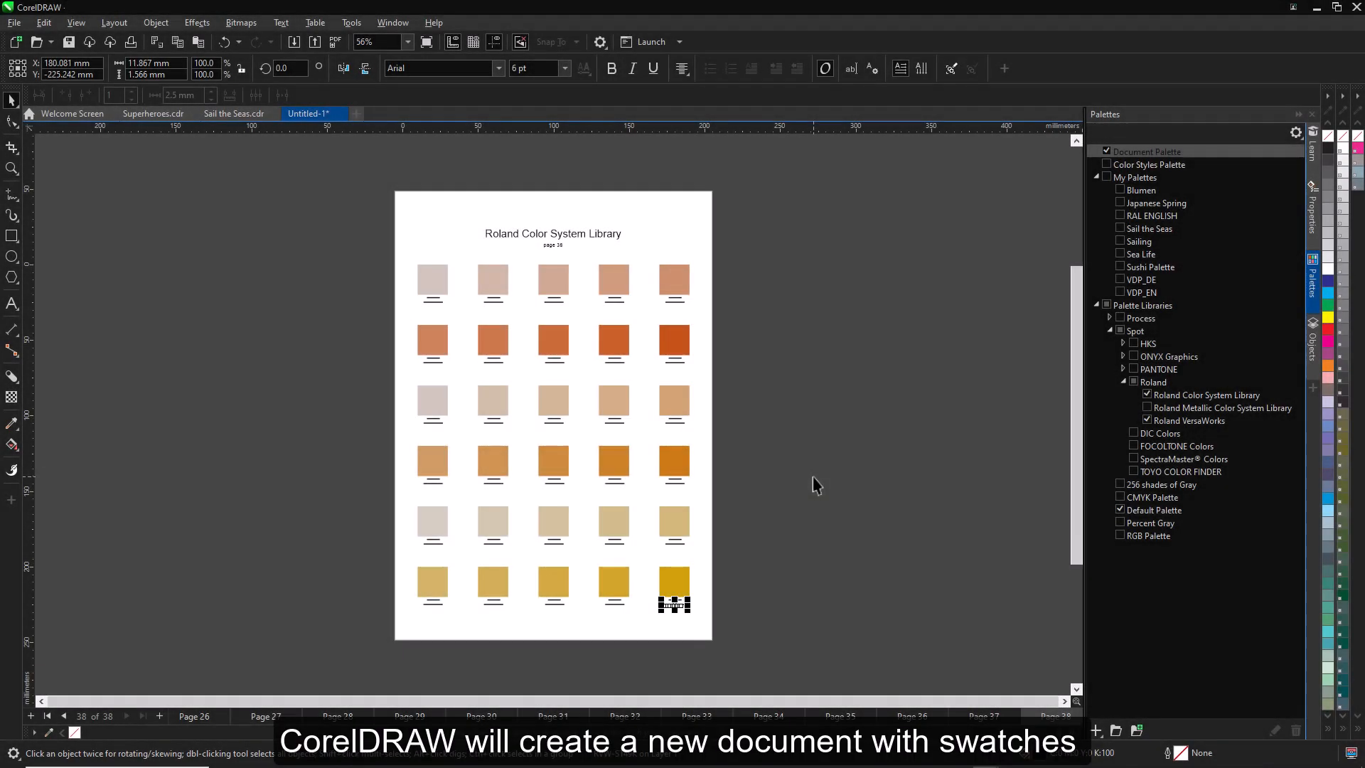
- Add the Pages docker to the workspace and show all pages of the swatch document together in multipage view
{"action": "right_click", "coordinate": [1312, 386]}
{"action": "left_click", "coordinate": [1094, 132]}
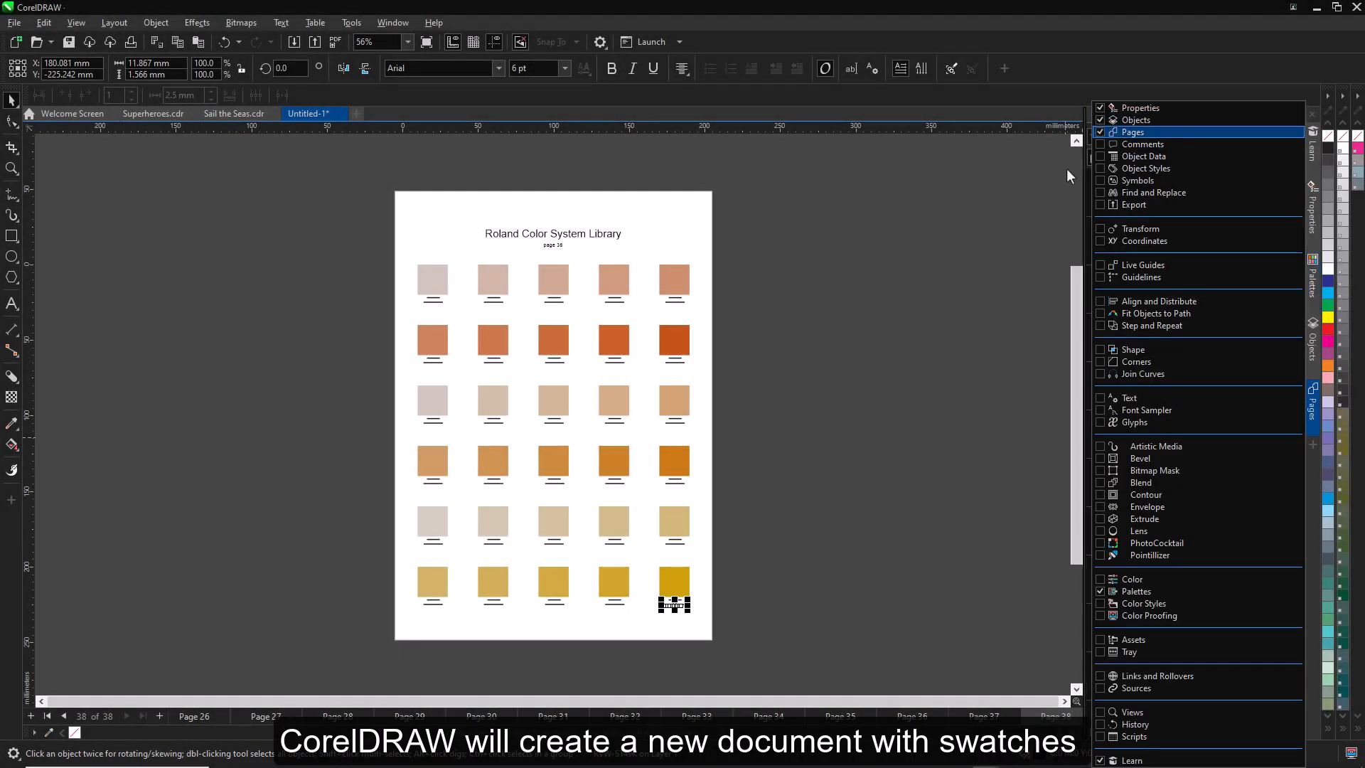
{"action": "left_click", "coordinate": [1066, 169]}
{"action": "left_click", "coordinate": [1116, 157]}
{"action": "left_click", "coordinate": [758, 332]}
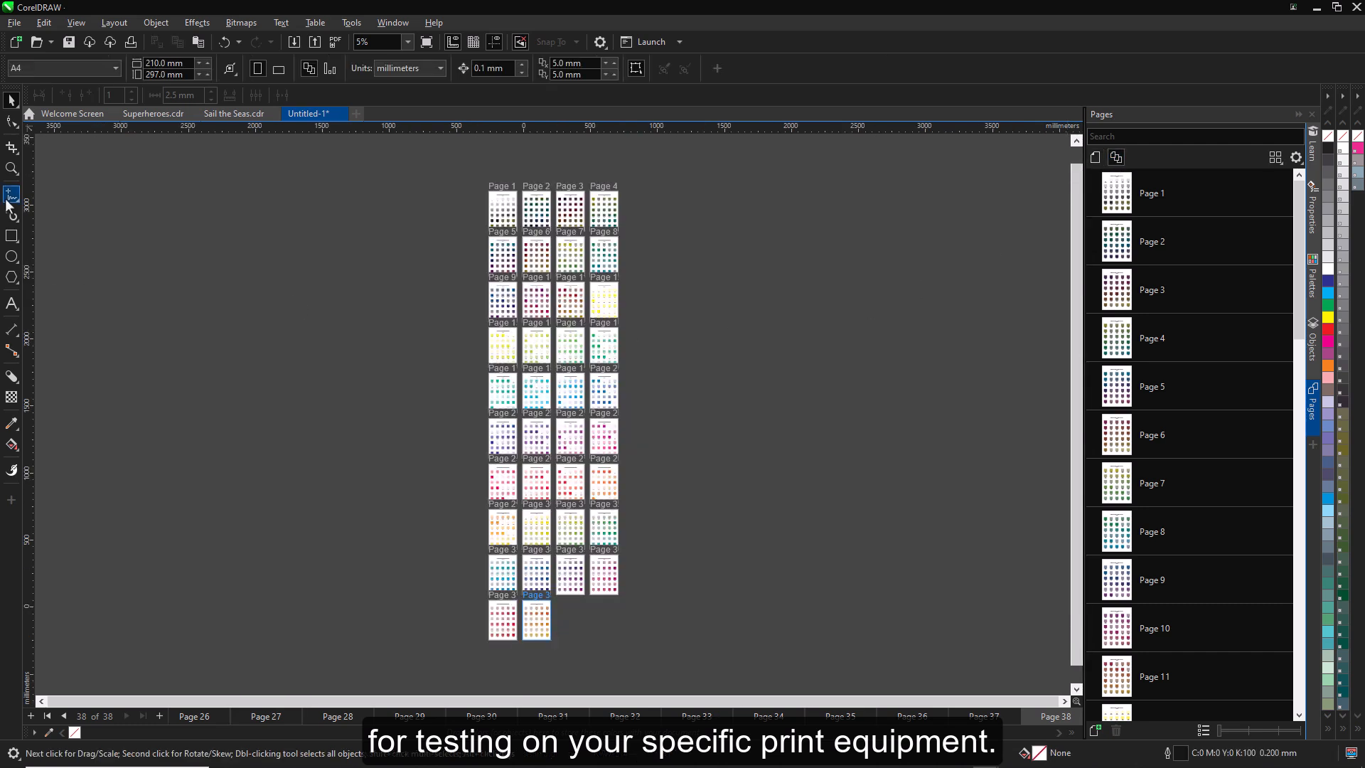
- Examine the color swatches on pages 1 to 8 of the chart up close
{"action": "left_click", "coordinate": [12, 168]}
{"action": "left_click_drag", "start_coordinate": [426, 152], "coordinate": [658, 283]}
{"action": "left_click_drag", "start_coordinate": [209, 245], "coordinate": [924, 672]}
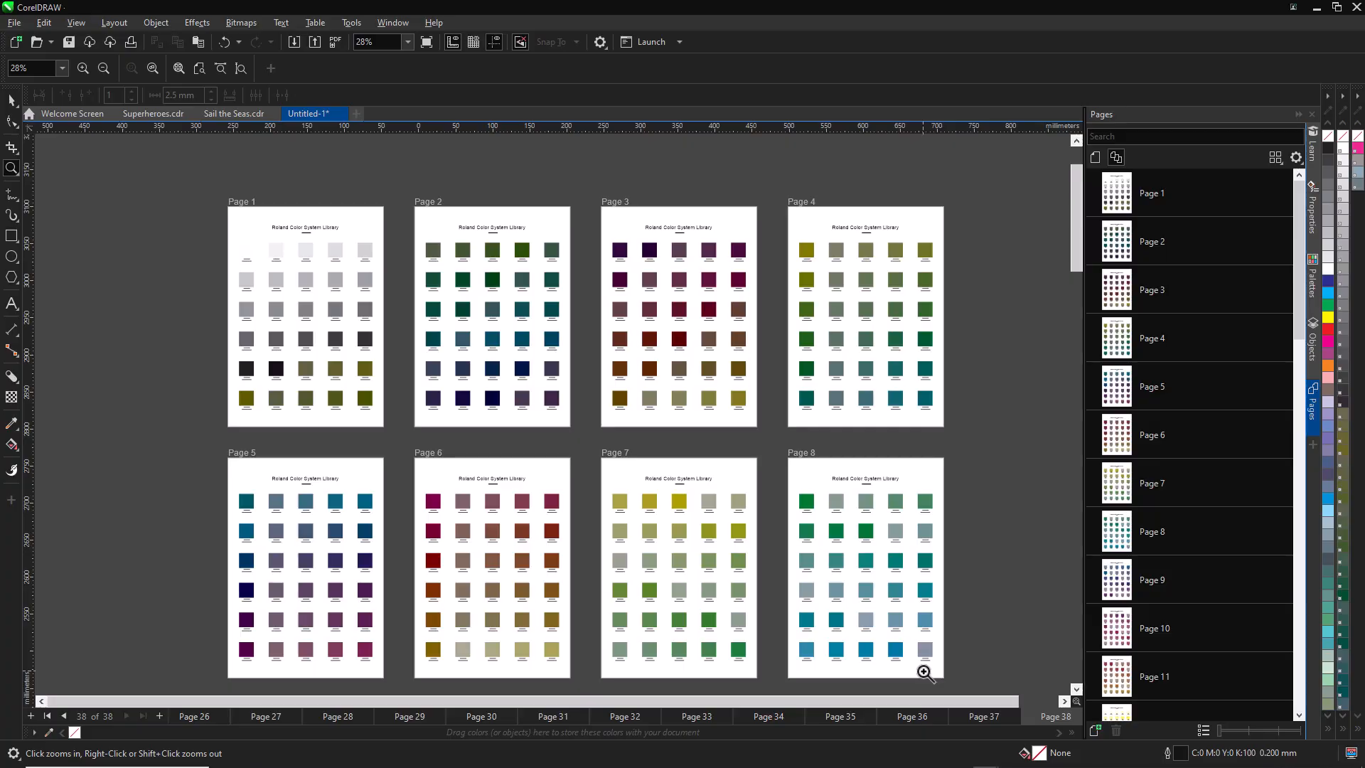